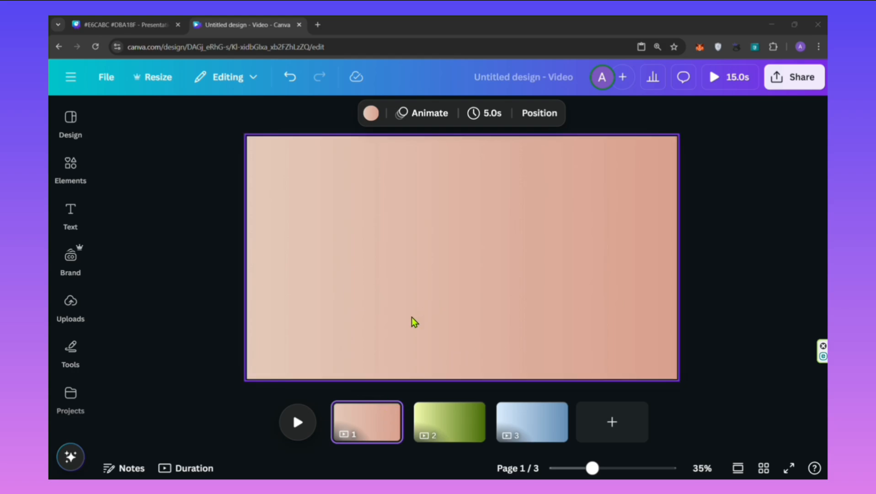
left_click(455, 434)
left_click(535, 425)
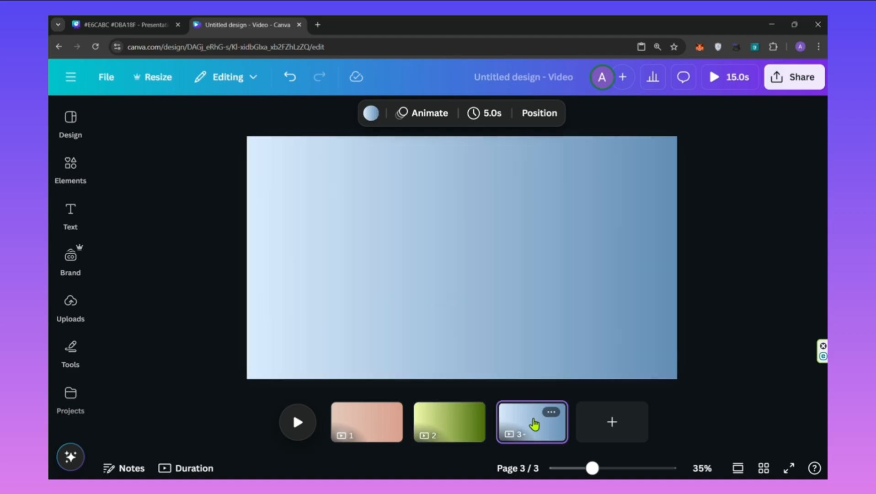
left_click(368, 426)
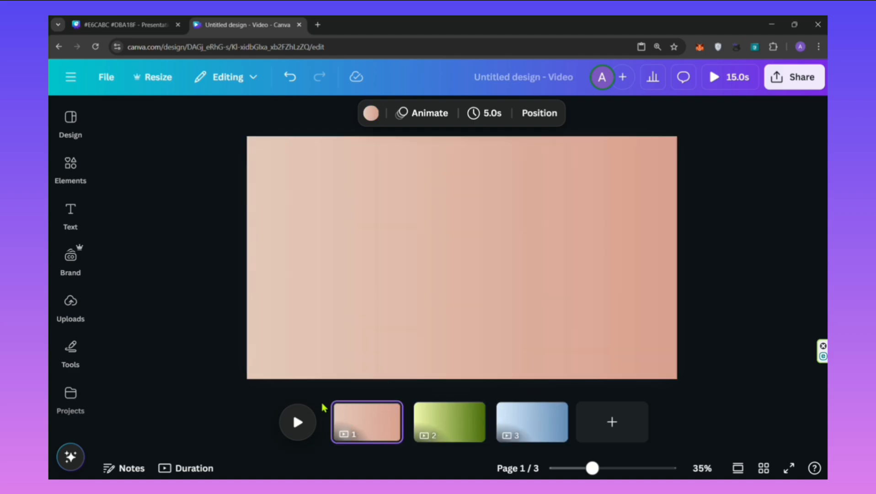
left_click(227, 260)
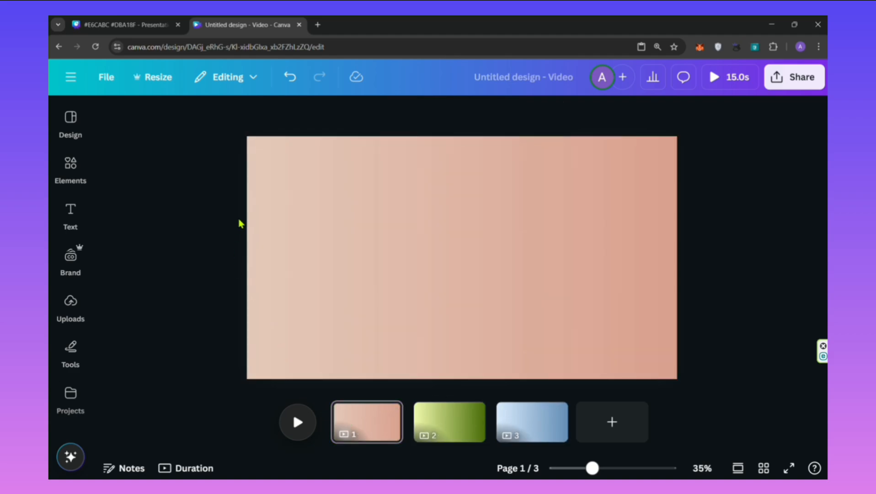
- Add a circular picture frame to the peach gradient page 1
left_click(71, 170)
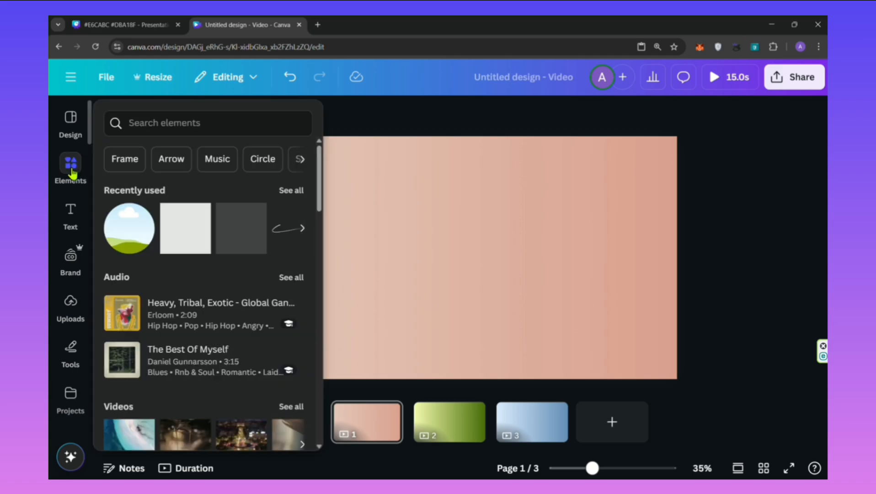
scroll(158, 251, "down", 3)
scroll(159, 252, "down", 10)
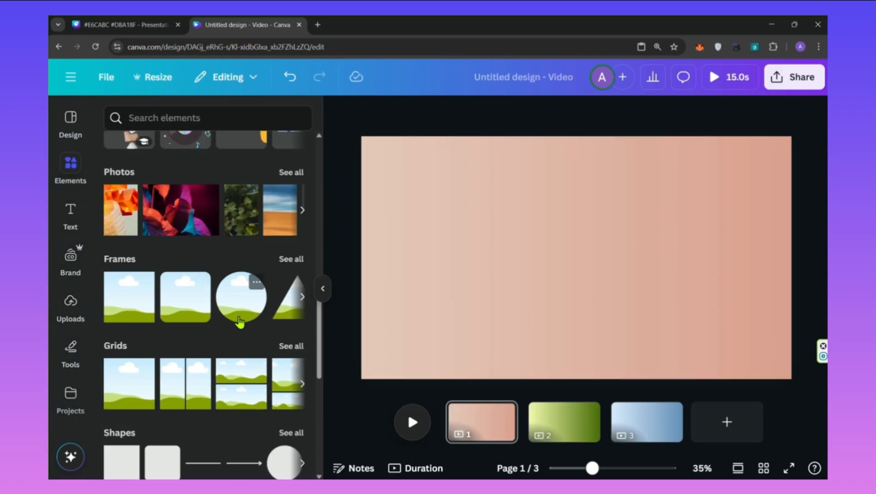
left_click(233, 309)
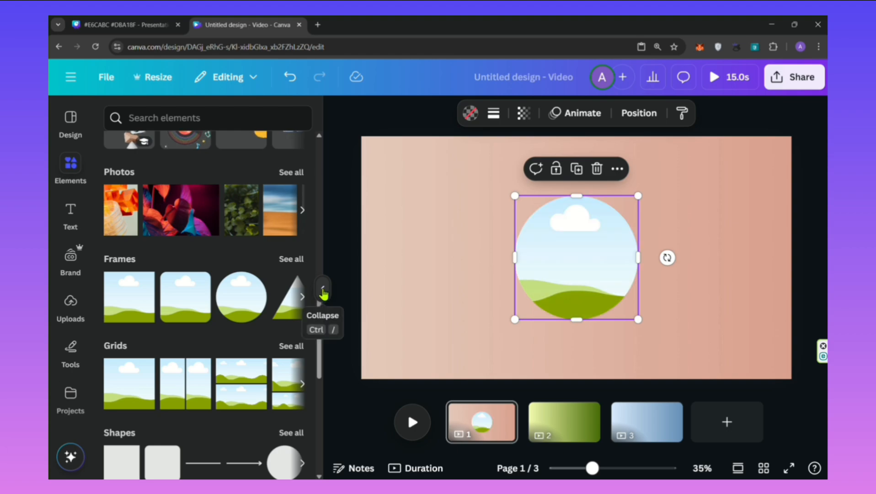
left_click(323, 289)
- Shrink the circular frame and duplicate it twice to form a row of three along the page's upper edge
left_click_drag(524, 196, 527, 167)
left_click(519, 214)
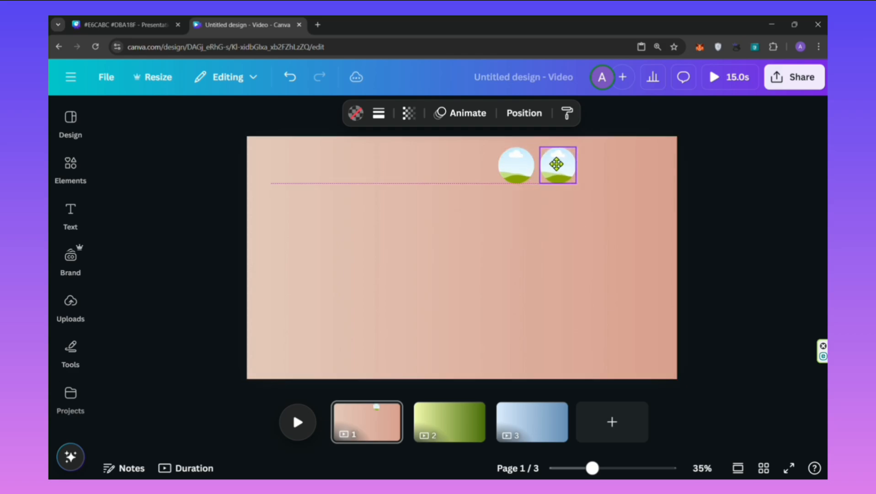
left_click(558, 212)
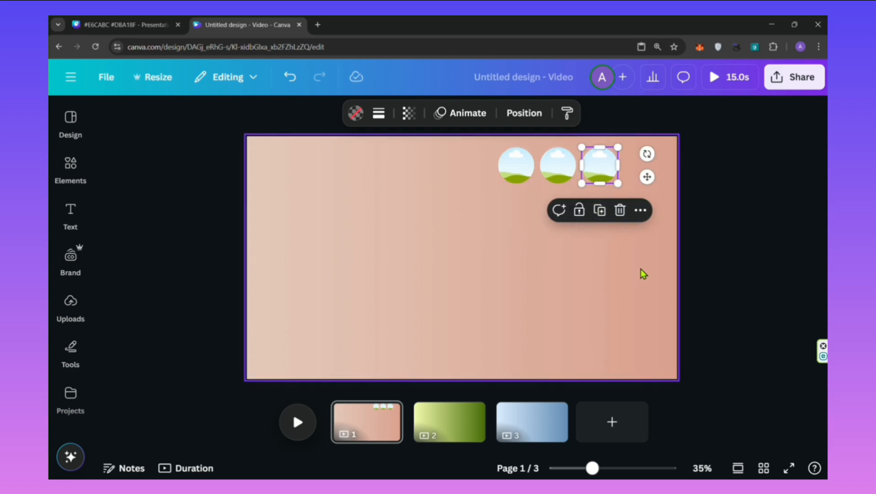
- Move all three circular frames together closer to the upper-right corner of the page
left_click(609, 311)
left_click_drag(637, 149, 503, 205)
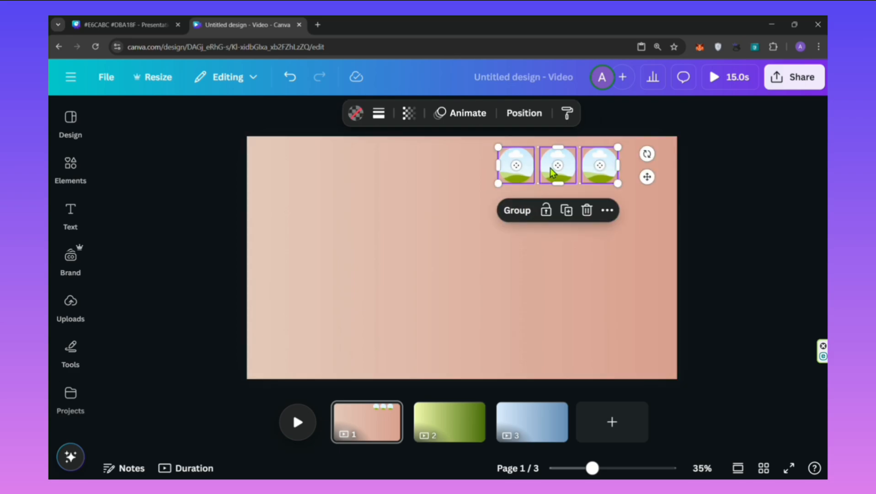
left_click_drag(548, 166, 580, 172)
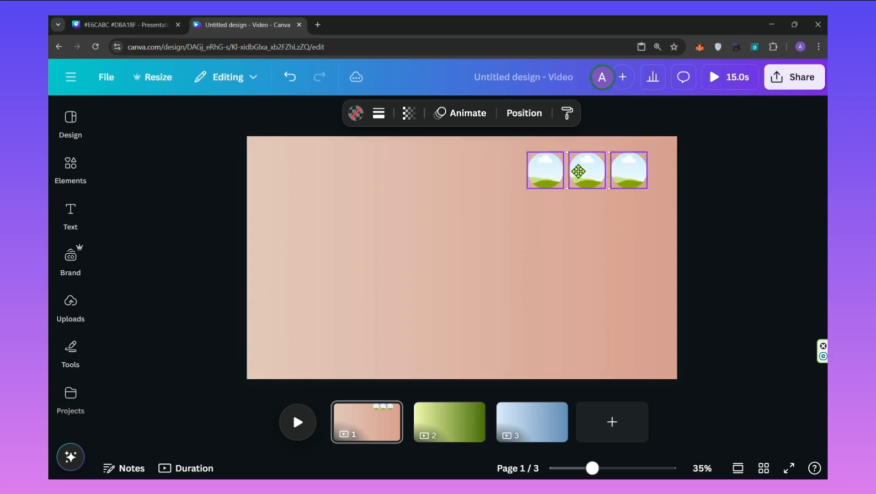
left_click(520, 304)
- Fill the first circular frame with the uploaded red-suited woman image and reposition the crop on her head and upper body
left_click(73, 308)
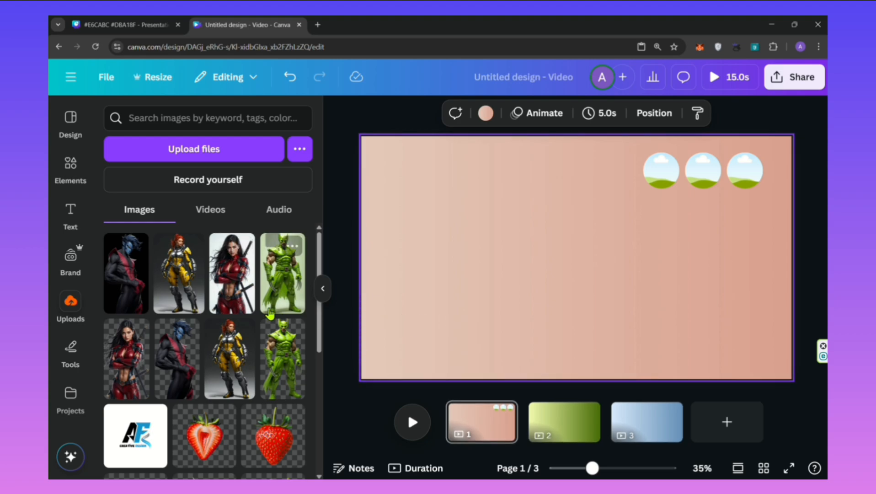
left_click(248, 302)
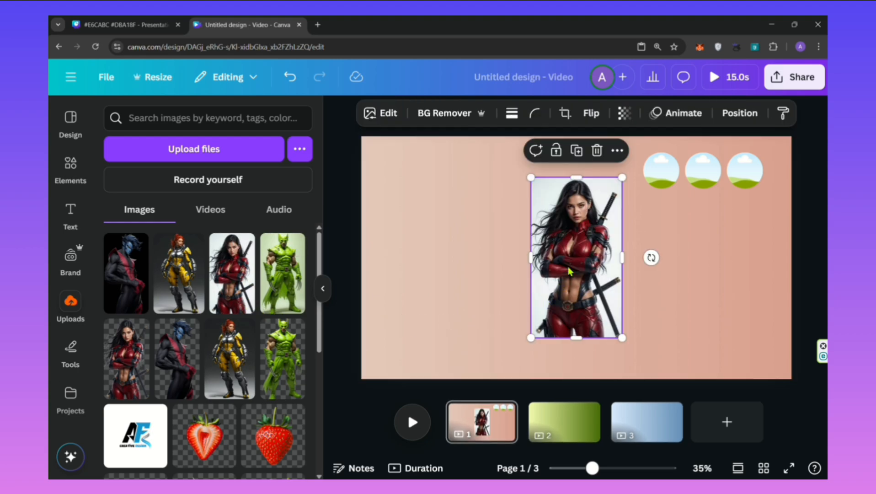
left_click_drag(583, 250, 662, 177)
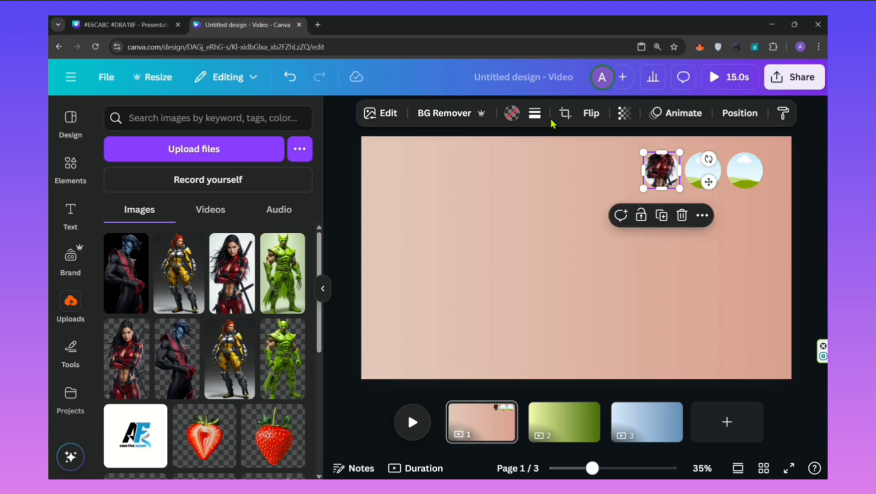
left_click(565, 114)
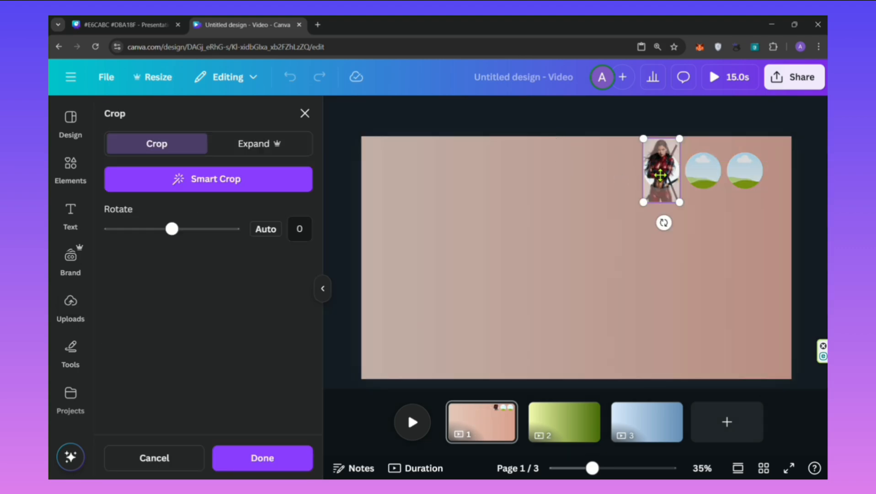
left_click_drag(661, 176, 664, 199)
left_click(715, 229)
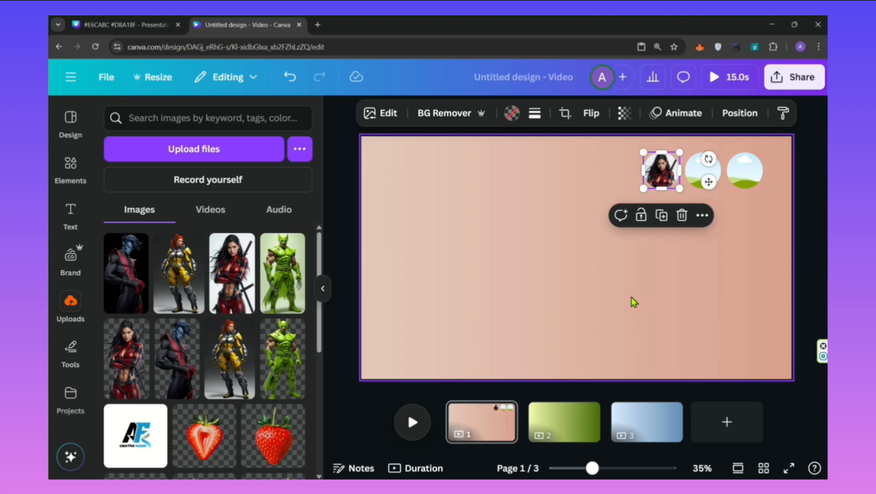
- Fill the middle circular frame with the green-costumed man image and adjust its crop to show his head and chest
left_click(283, 270)
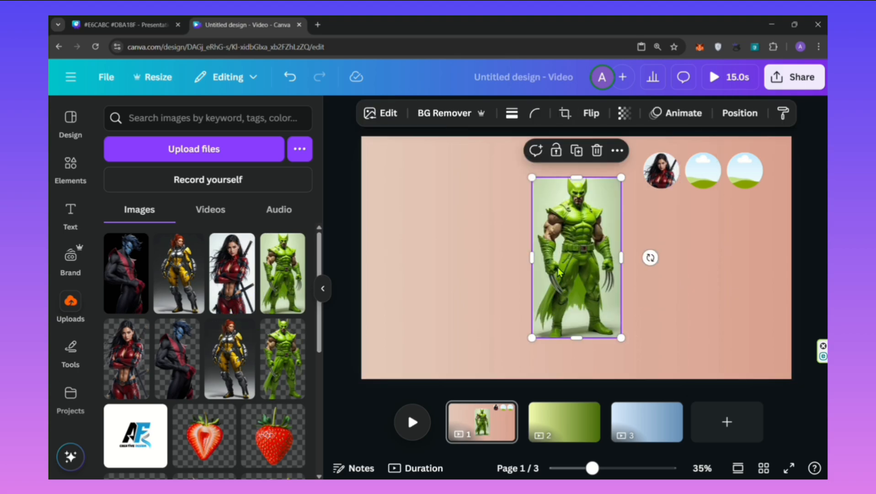
left_click_drag(559, 272, 703, 172)
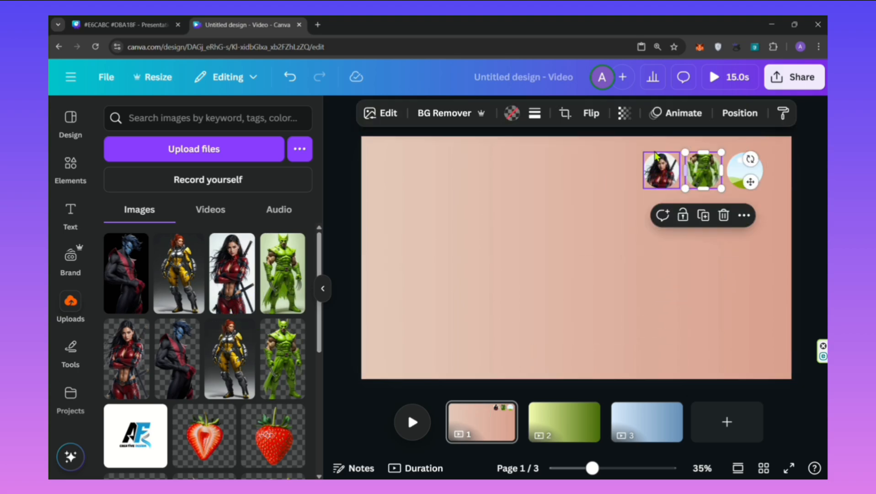
left_click(566, 113)
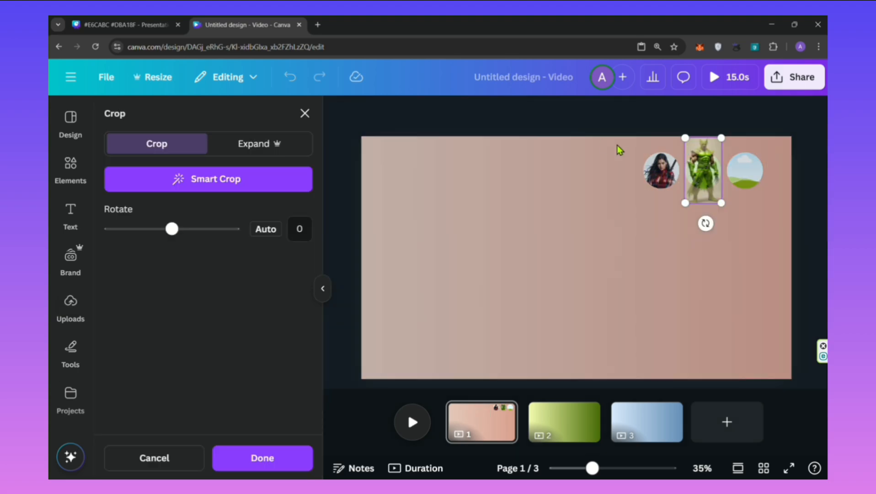
left_click(731, 256)
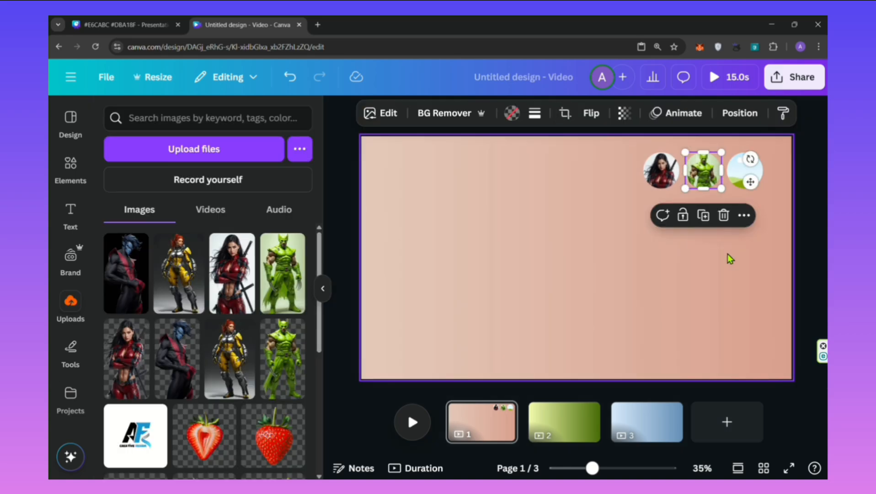
- Fill the third circular frame with the blue-skinned character image and adjust its crop to show the face
left_click(125, 273)
left_click_drag(579, 249, 746, 184)
left_click(565, 113)
left_click(736, 286)
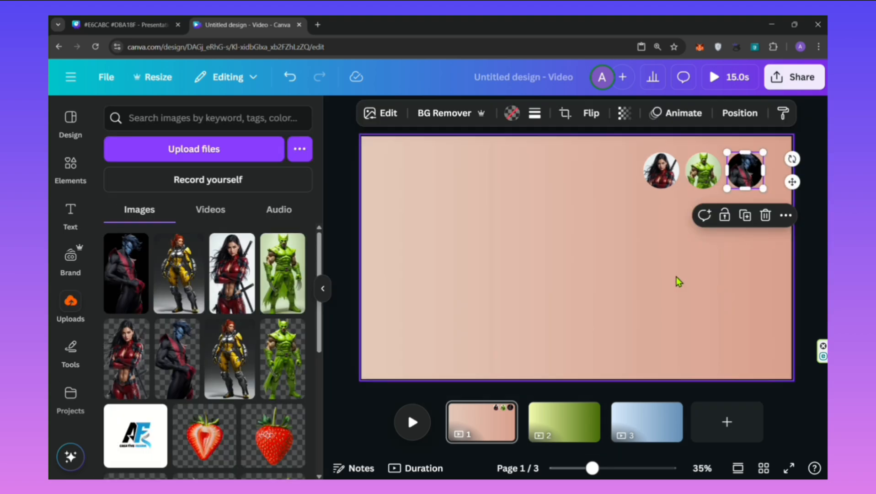
- Enlarge the woman's circular frame on page 1 and space it evenly with the other two at a gap of 25
left_click(661, 182)
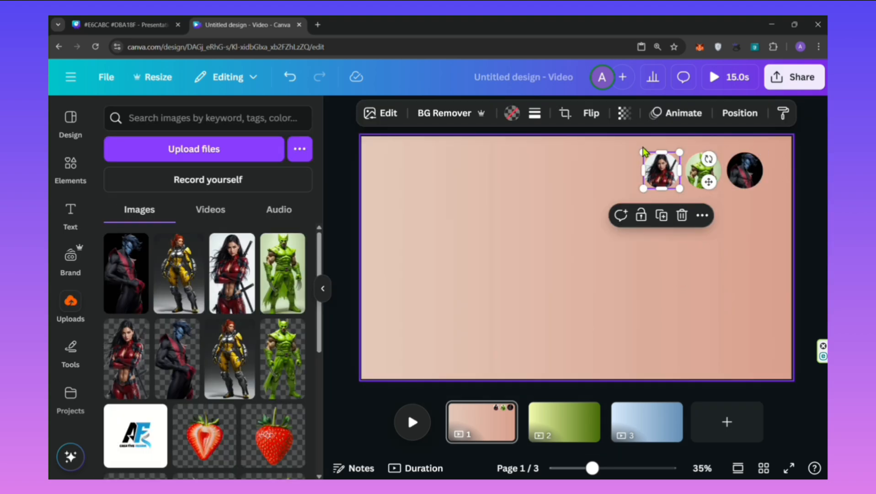
left_click_drag(643, 153, 641, 149)
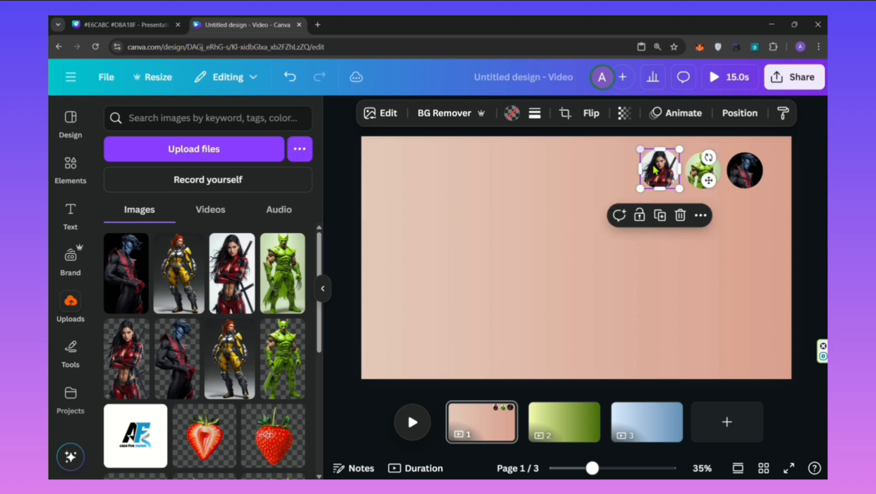
left_click_drag(679, 187, 684, 192)
left_click_drag(671, 171, 665, 169)
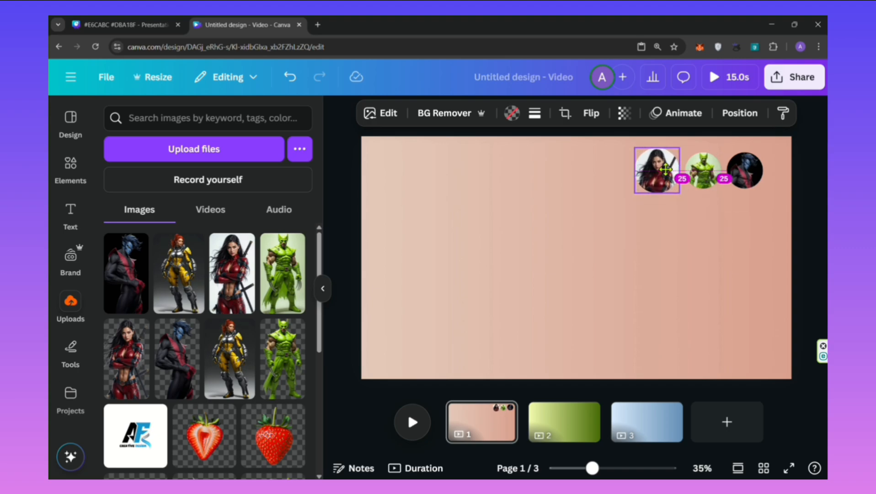
left_click(722, 270)
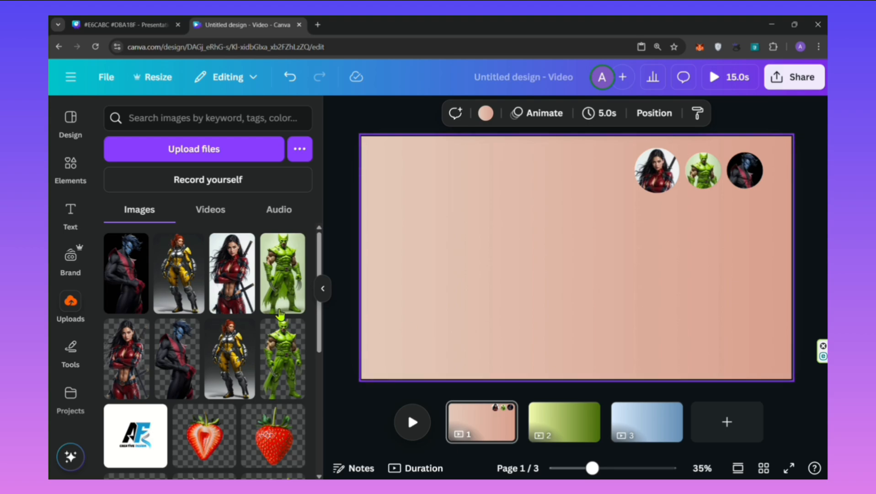
- Place the red-suited woman image on page 1 with its background removed and flipped horizontally
left_click(232, 275)
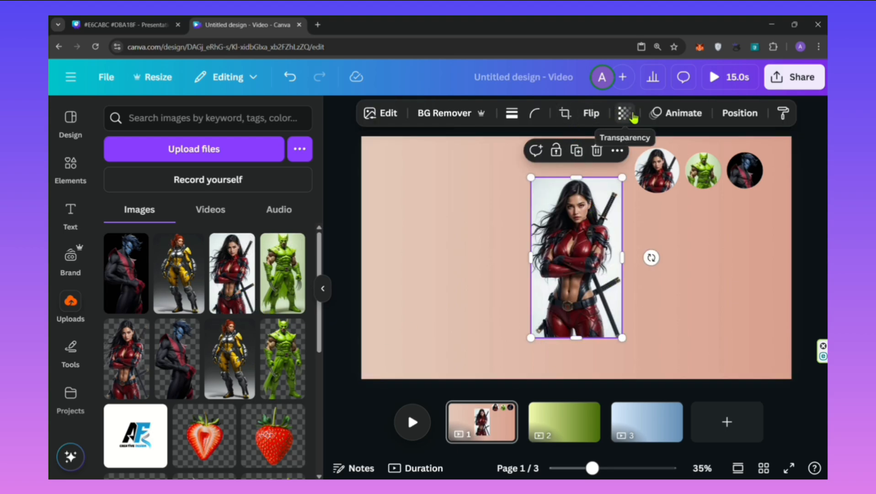
left_click(432, 120)
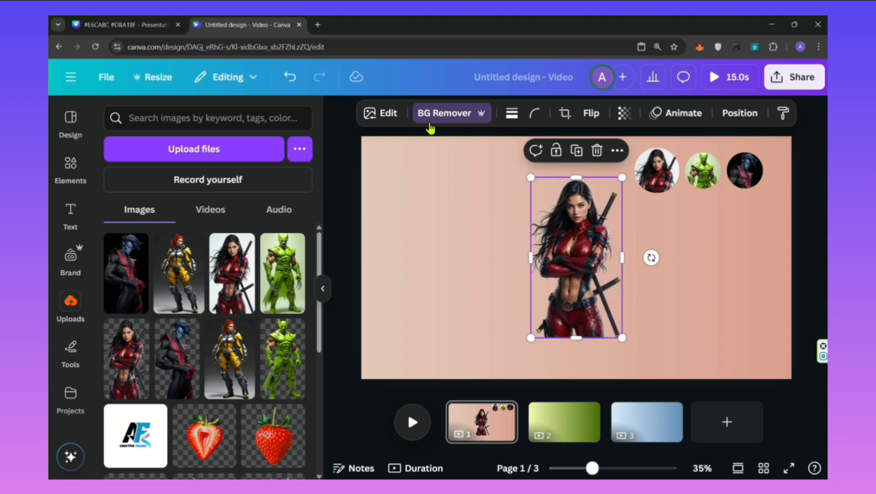
left_click(590, 113)
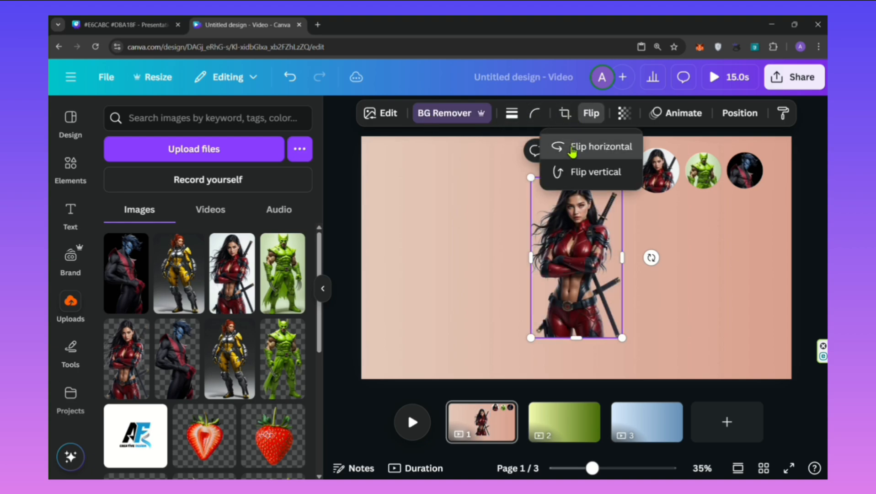
left_click(573, 147)
- Align the woman cutout with the page's bottom edge near the centre and enlarge it to most of the page height
left_click_drag(586, 284, 573, 323)
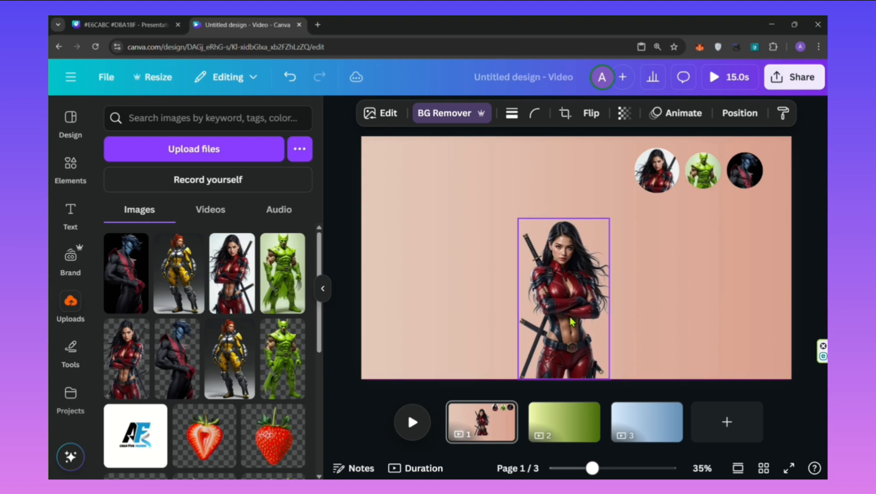
mouse_move(609, 219)
left_mouse_down()
mouse_move(634, 172)
mouse_move(593, 216)
left_mouse_up()
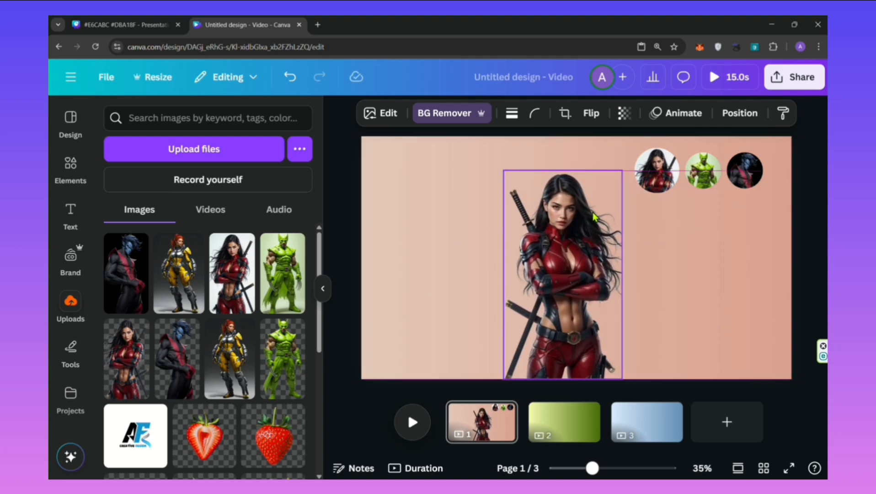
left_click(323, 291)
- Copy the three circular character frames from page 1 to the same place on the green page 2
left_click_drag(685, 146, 524, 206)
left_click(634, 220)
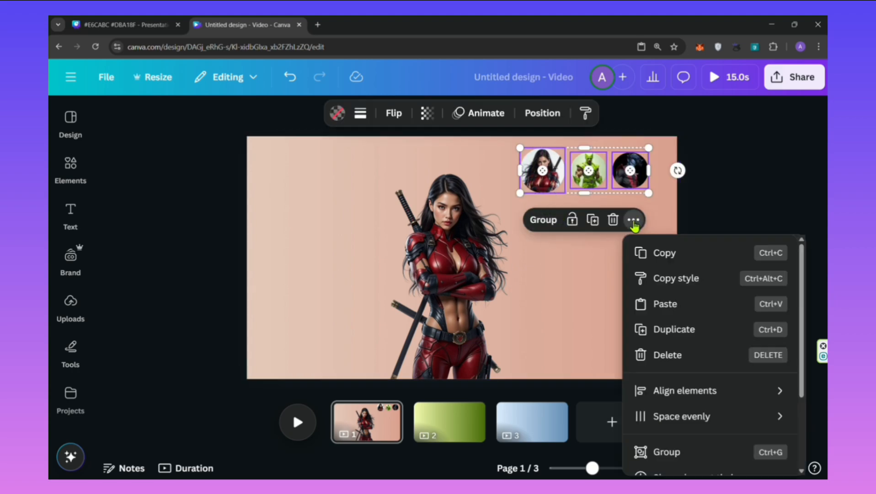
left_click(643, 253)
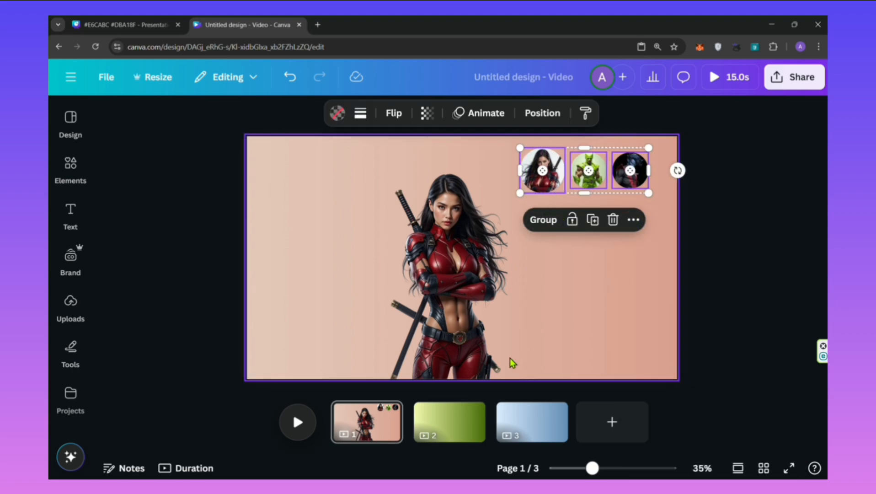
left_click(446, 423)
right_click(484, 222)
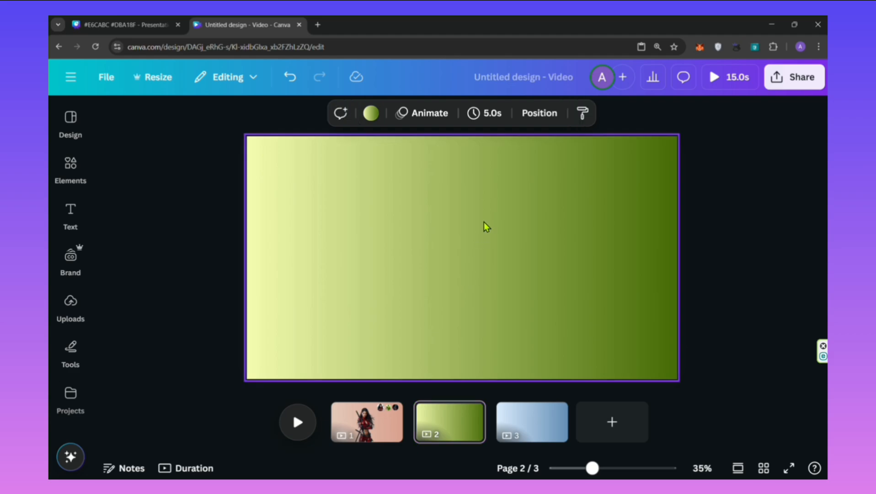
left_click(526, 300)
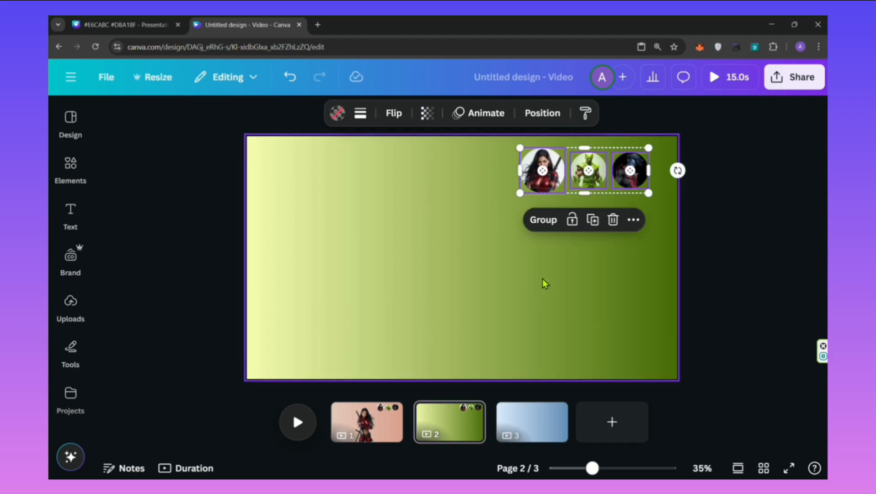
left_click(569, 271)
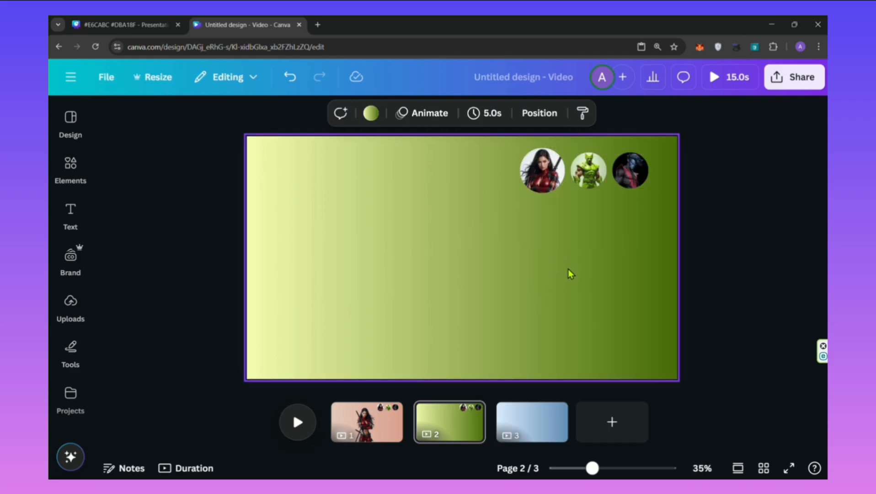
- Enlarge the green character's circular frame on page 2, shrink the woman's frame, and centre the enlarged frame between the other two
left_click(588, 183)
left_click_drag(606, 150, 609, 149)
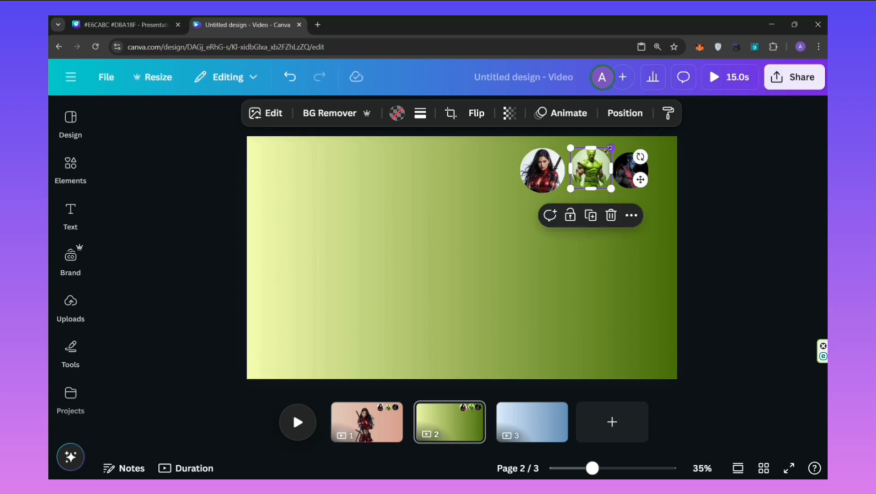
left_click(544, 193)
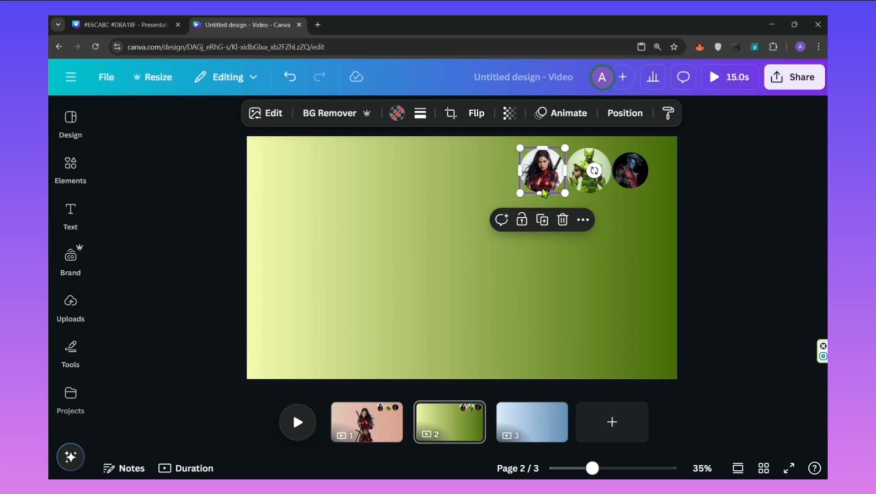
left_click_drag(566, 148, 562, 151)
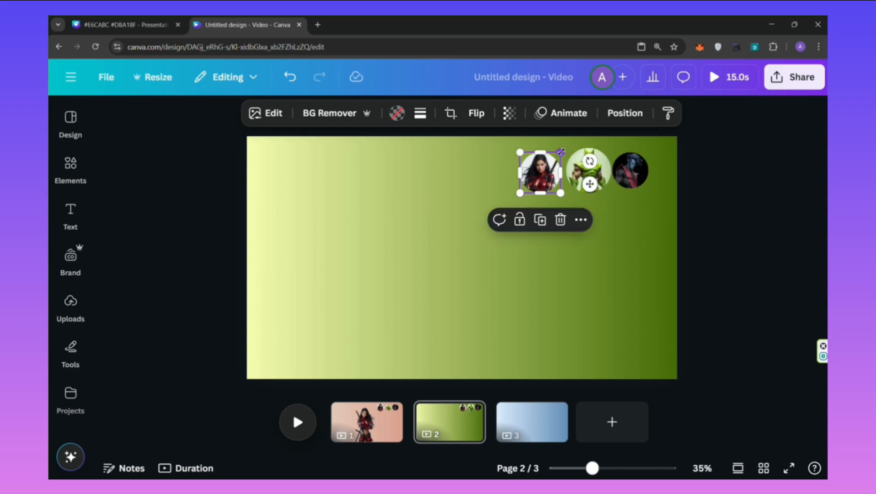
left_click_drag(520, 192, 525, 188)
left_click(601, 190)
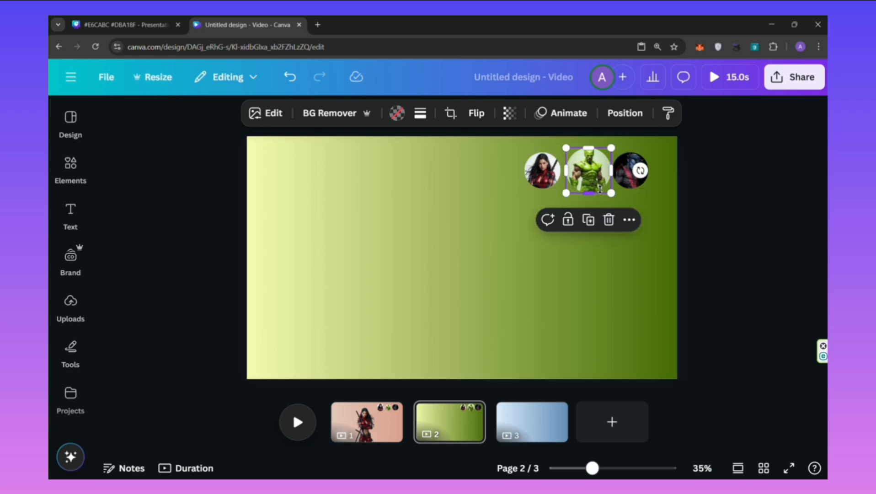
left_click_drag(600, 190, 596, 198)
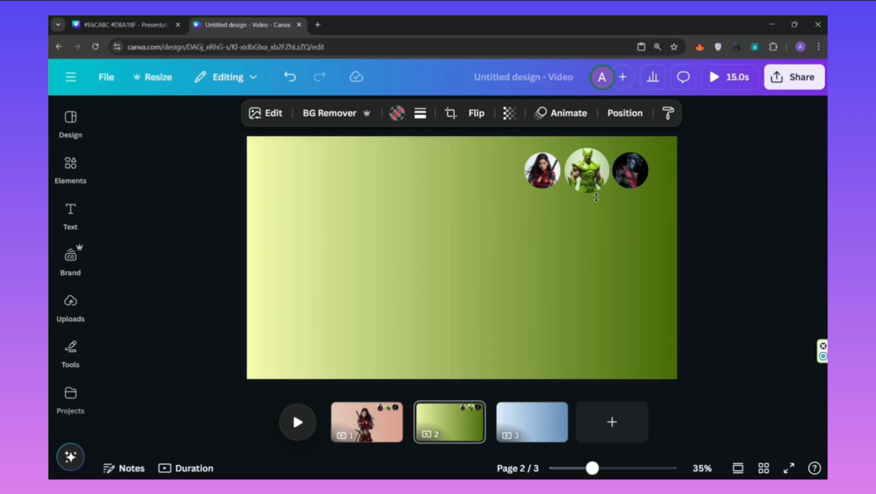
left_click(602, 252)
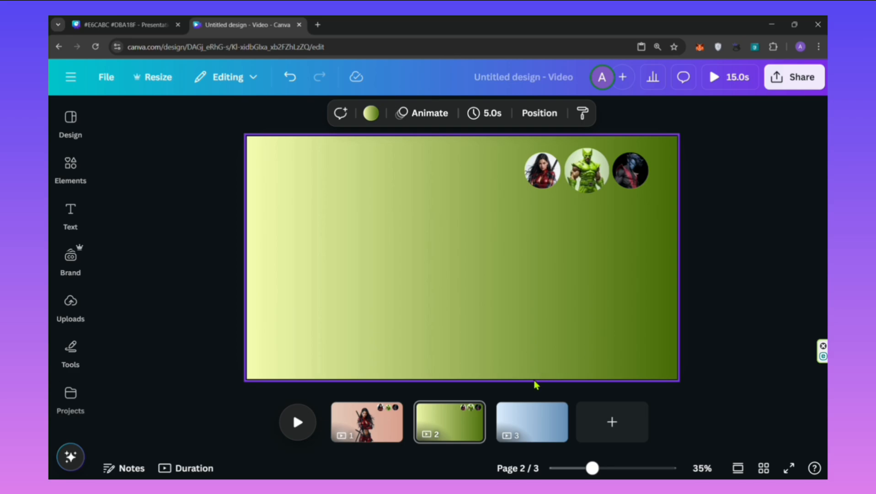
- Place the uploaded green character image with its original backdrop on page 2 and remove its background
left_click(72, 302)
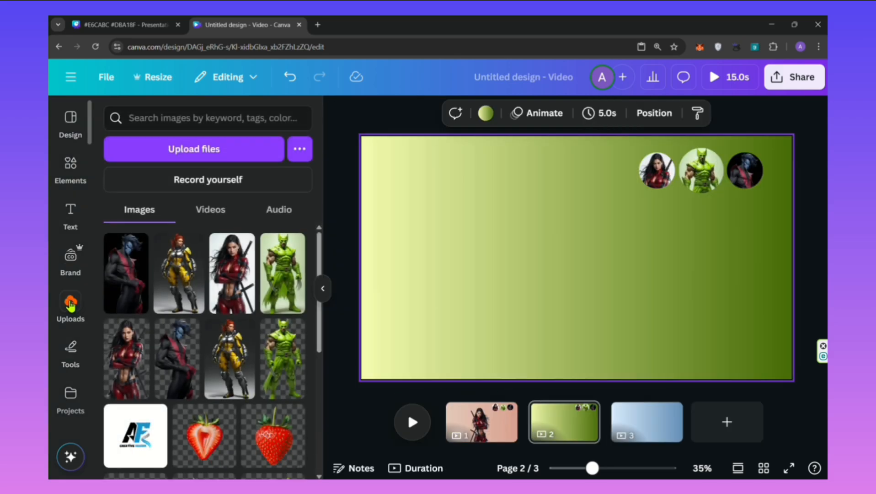
left_click(283, 273)
left_click(322, 290)
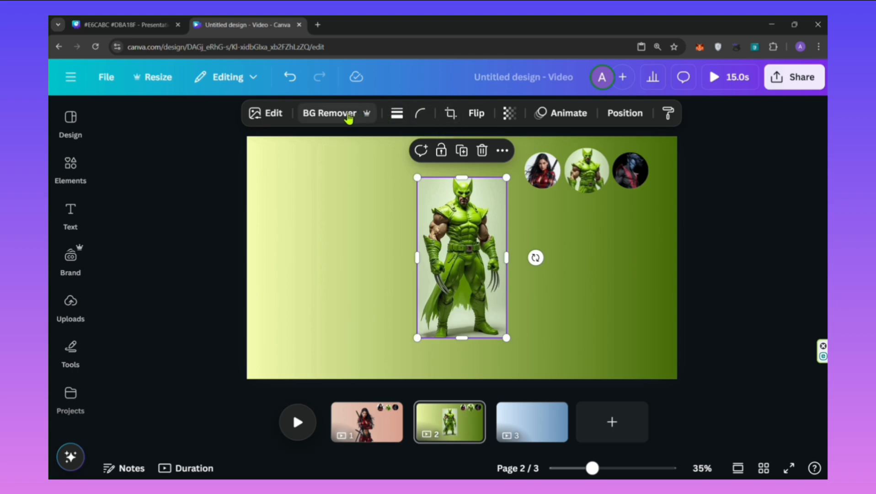
left_click(346, 116)
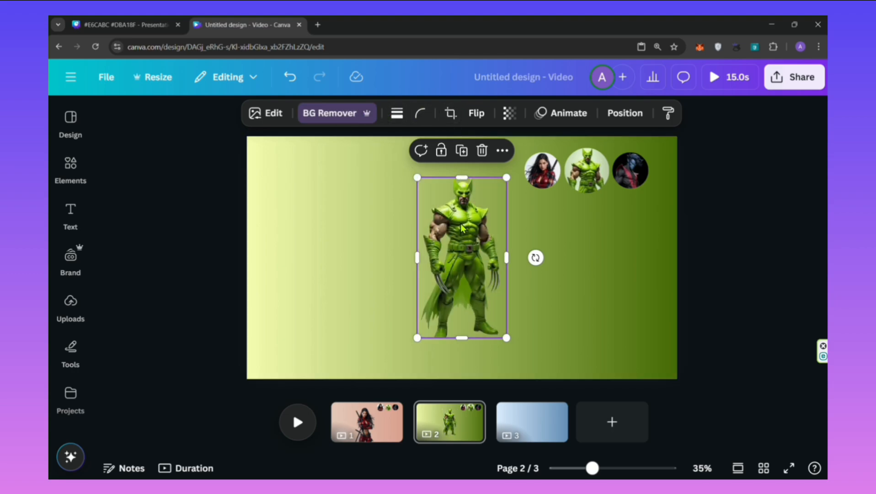
- Align the green character cutout with page 2's bottom edge near the centre and enlarge it to most of the page height
left_click_drag(461, 227, 464, 262)
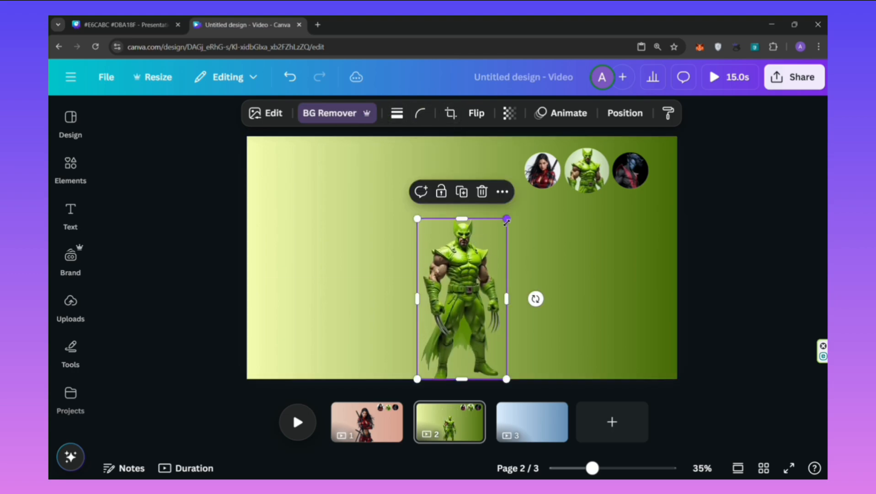
left_click_drag(506, 220, 464, 220)
left_click(716, 244)
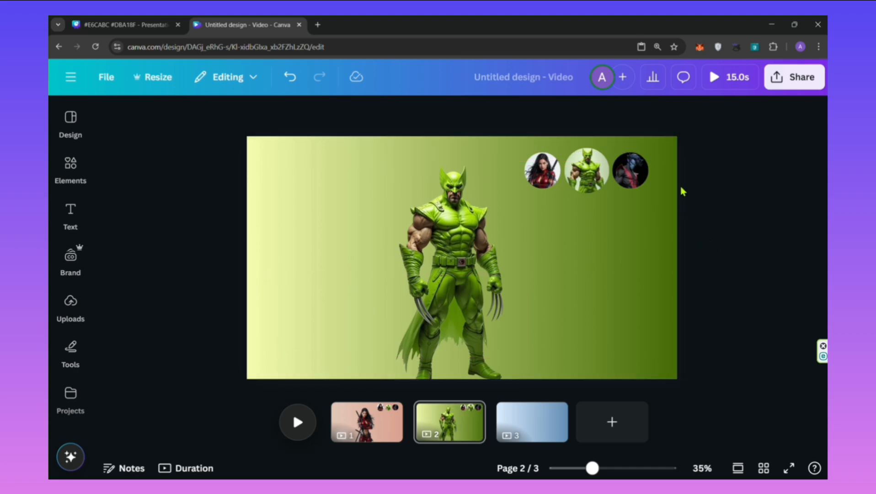
- Copy the three circular character frames from page 2 to the same place on the blue page 3
left_click_drag(659, 166, 535, 205)
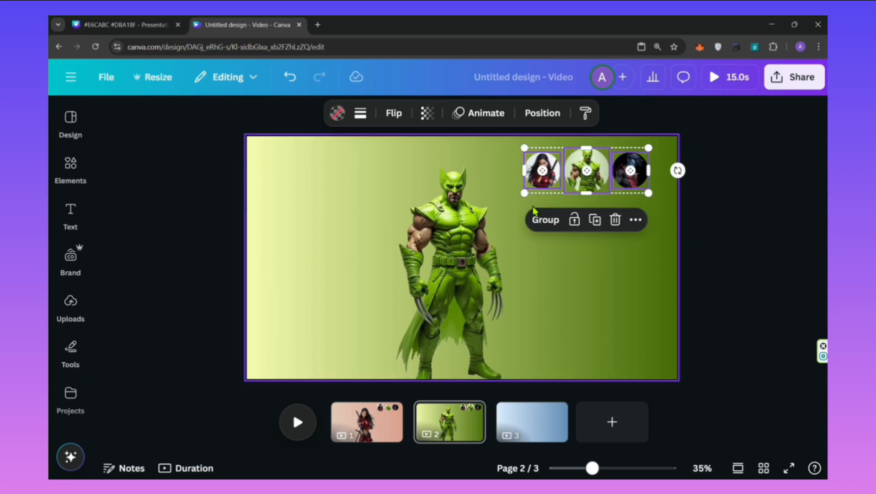
left_click(636, 220)
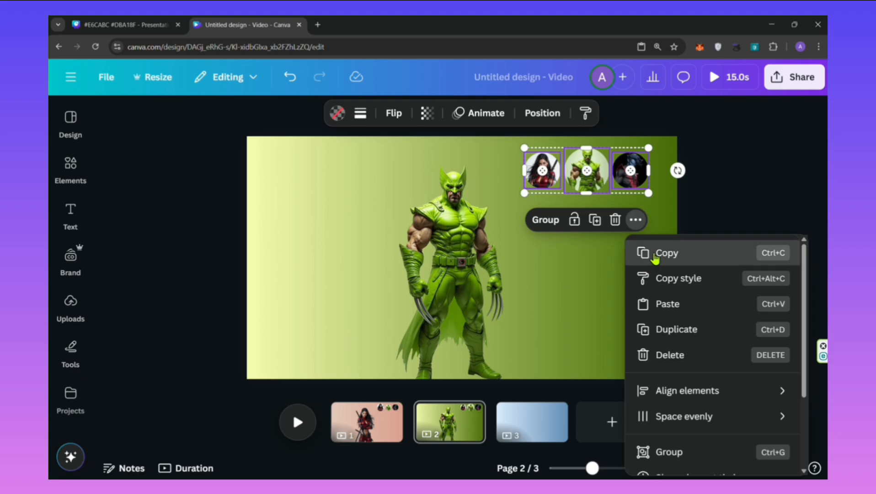
left_click(630, 253)
left_click(532, 421)
right_click(596, 180)
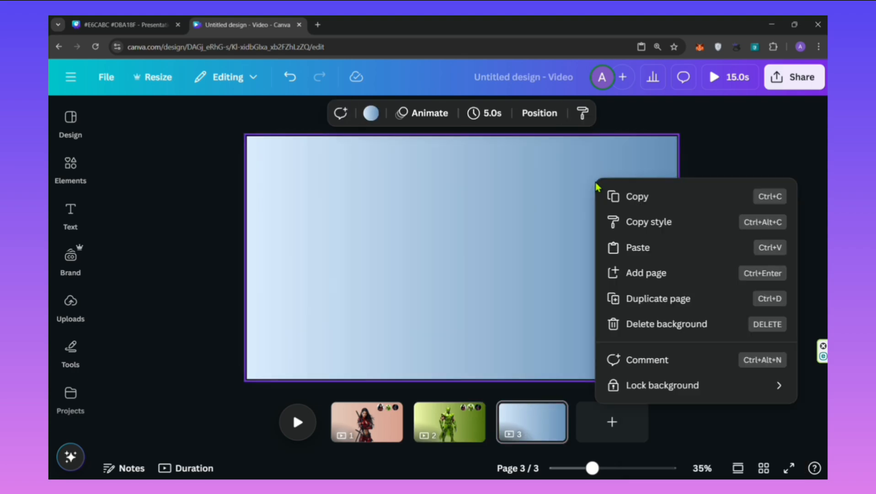
left_click(615, 248)
- Enlarge the blue-skinned character's circular frame on page 3 and shrink the green character's frame to match the woman's
left_click(587, 170)
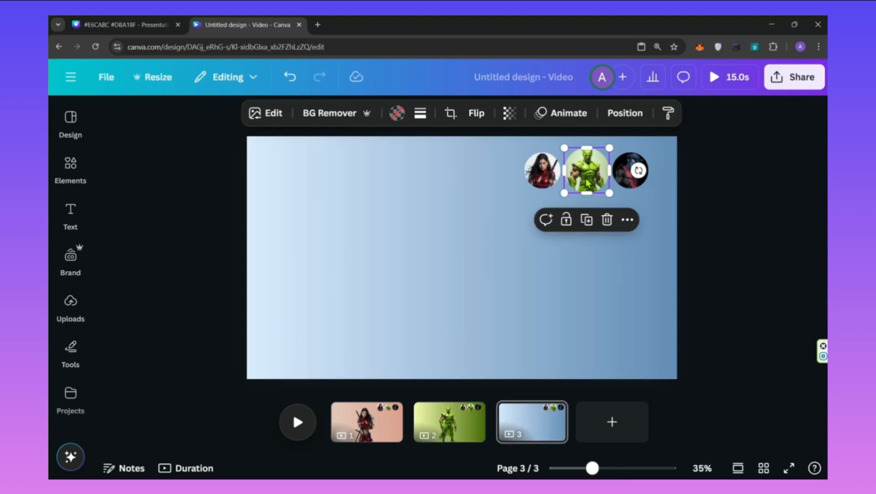
left_click(631, 180)
left_click_drag(650, 150, 654, 148)
left_click_drag(652, 187, 658, 193)
left_click(588, 169)
left_click_drag(610, 147, 609, 150)
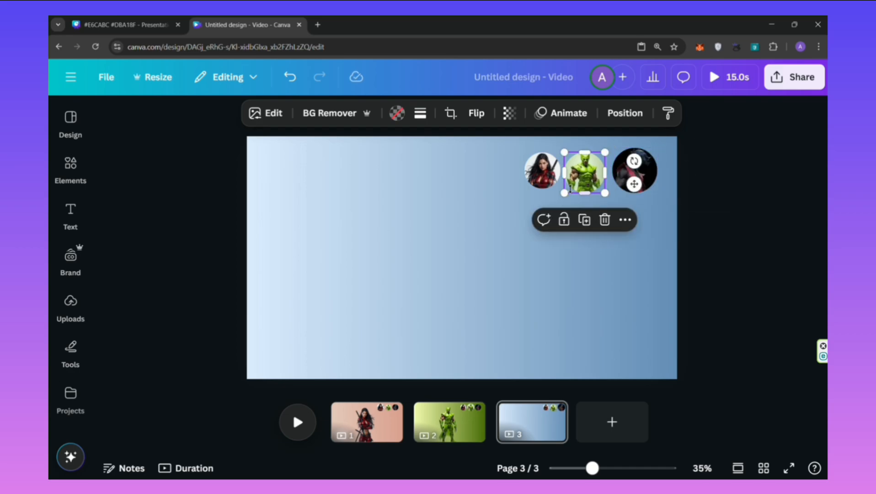
left_click_drag(565, 192, 570, 188)
left_click(632, 273)
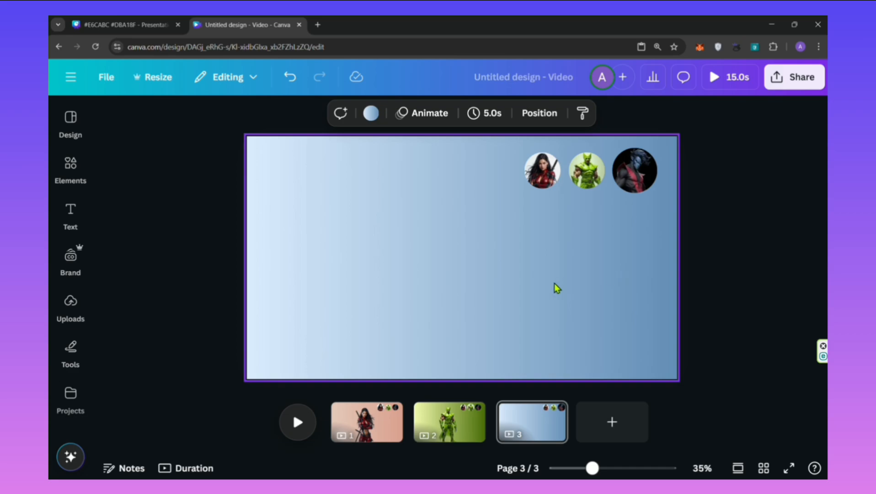
- Place the uploaded blue-skinned character image with the black backdrop on page 3 and remove its background
left_click(83, 316)
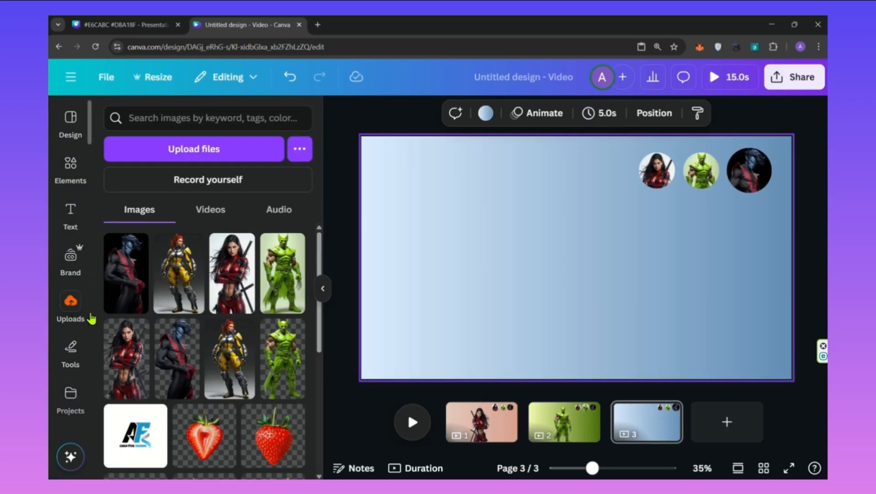
left_click(127, 283)
left_click(323, 289)
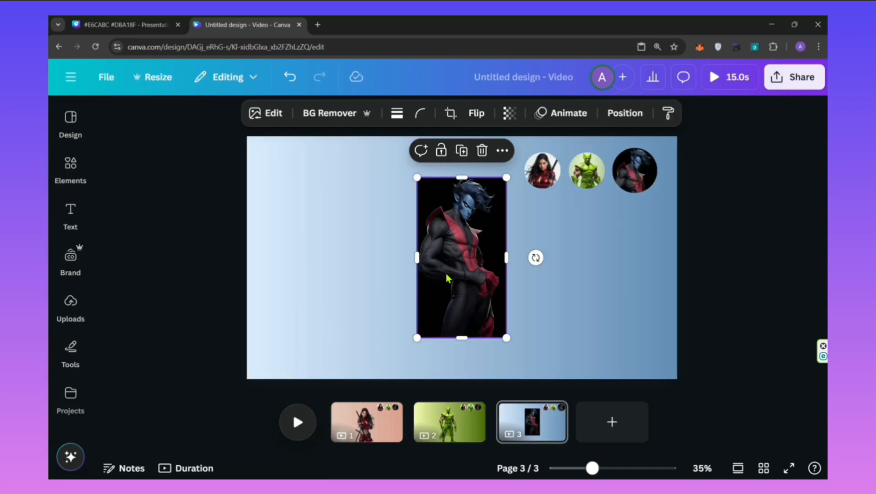
left_click(326, 113)
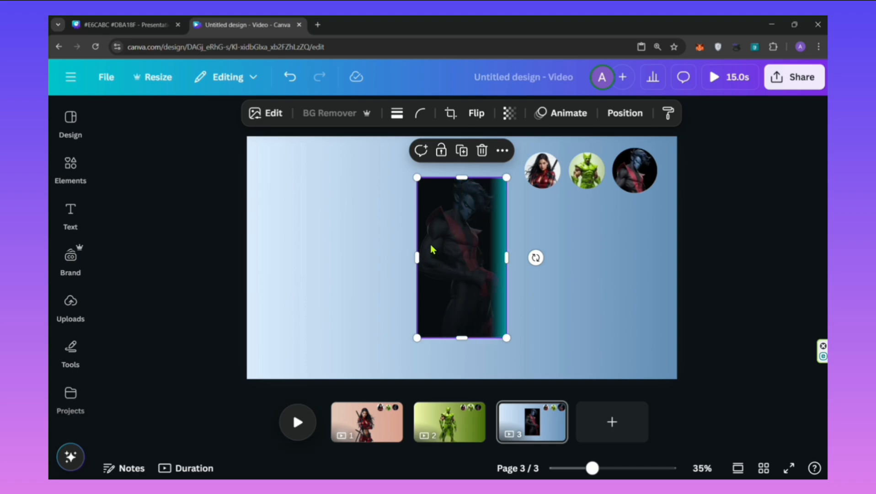
- Align the blue-skinned character cutout with page 3's bottom edge near the centre and enlarge it to most of the page height
left_click_drag(476, 223, 475, 265)
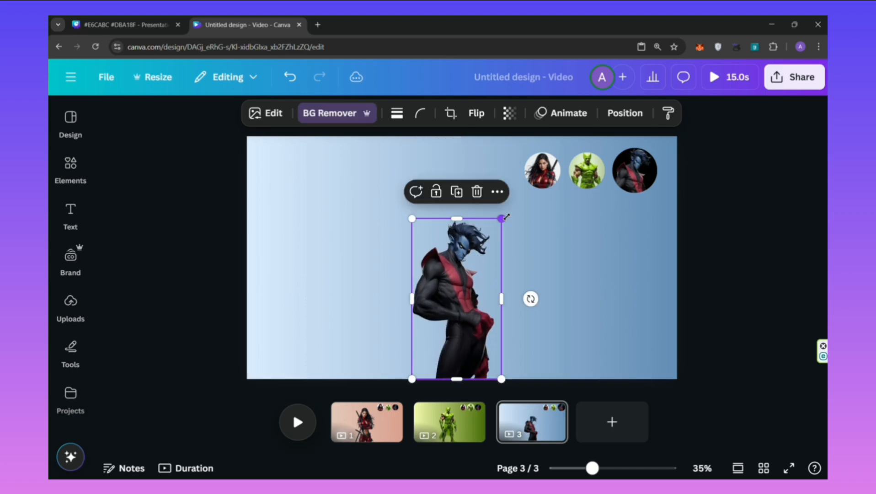
left_click_drag(502, 217, 483, 204)
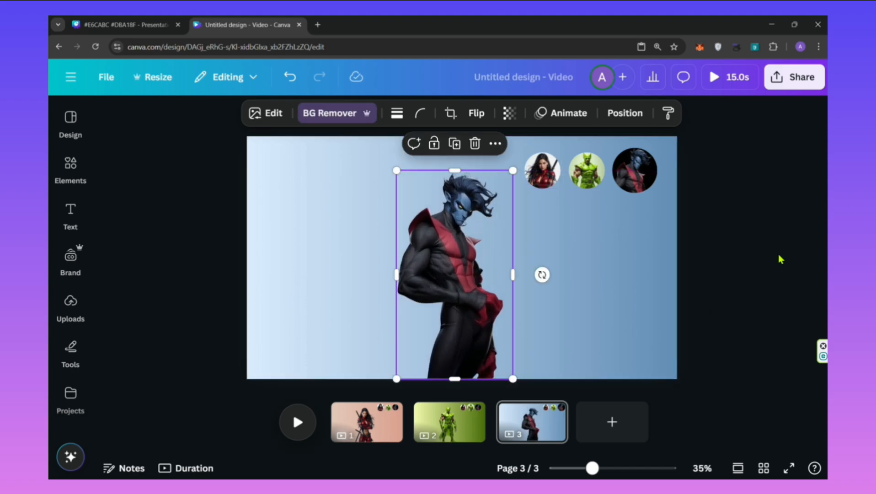
left_click(779, 256)
- Paste the grouped "Lady Deadpool" heading and its Lorem Ipsum paragraphs beside the woman on page 1
left_click(362, 427)
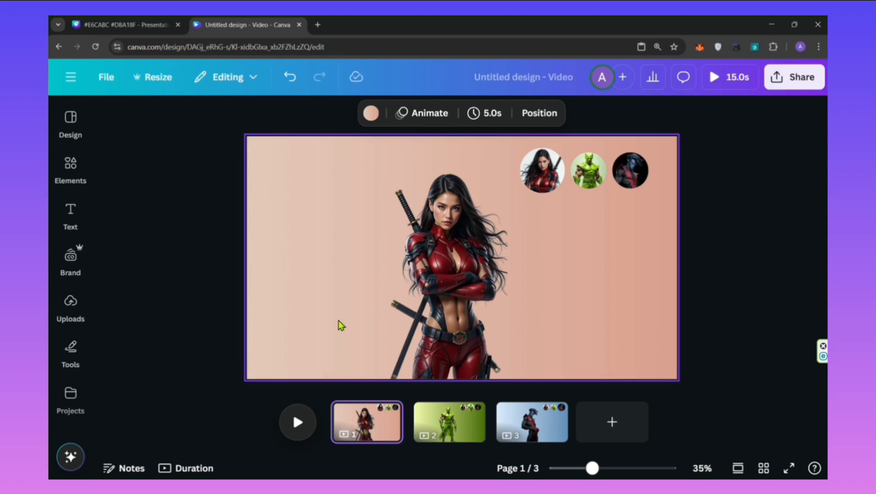
key("ctrl+v")
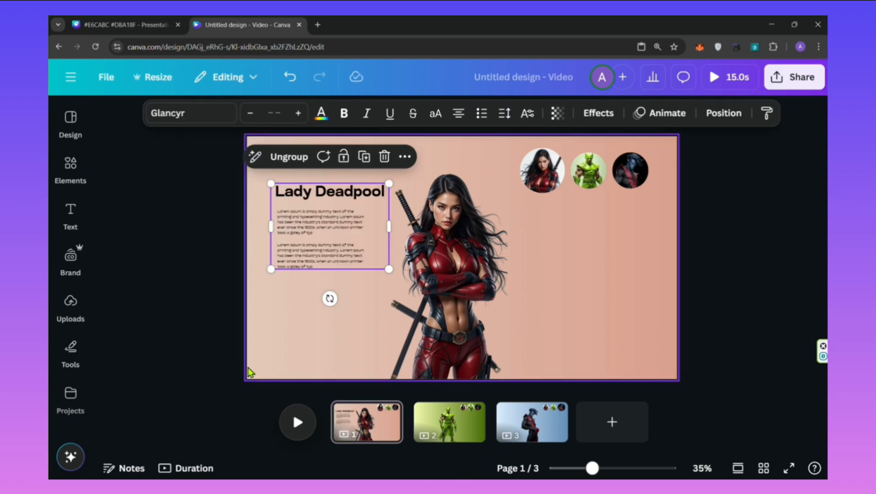
left_click(235, 356)
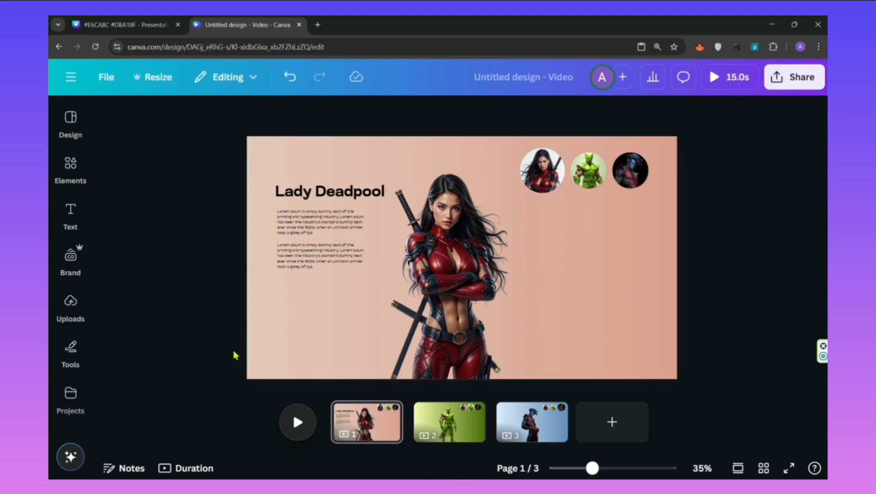
- Add the "Wolverine" heading and paragraphs beside the character on page 2, and the "Nightcrawler" heading and paragraphs on page 3
left_click(434, 428)
left_click(339, 255)
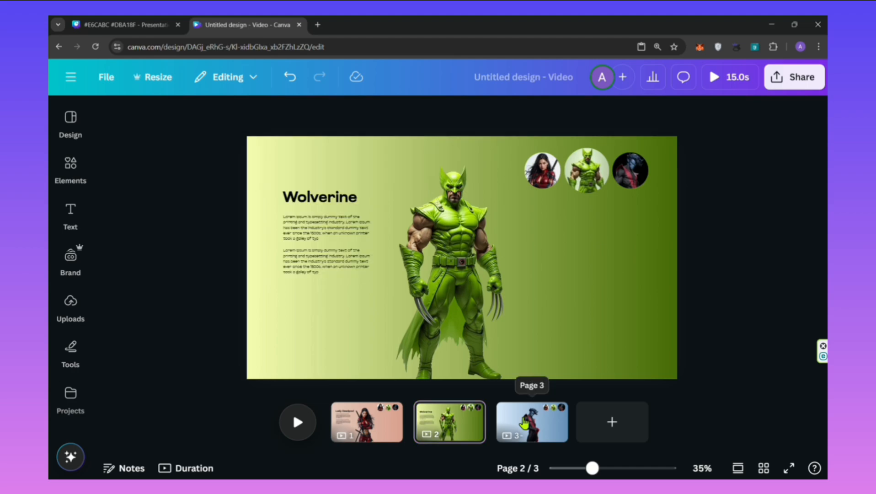
left_click(530, 421)
left_click(371, 270)
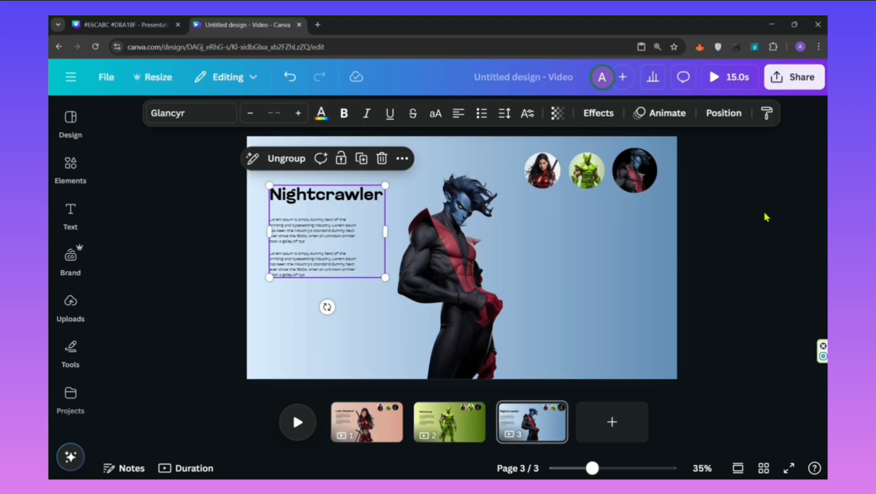
left_click(745, 240)
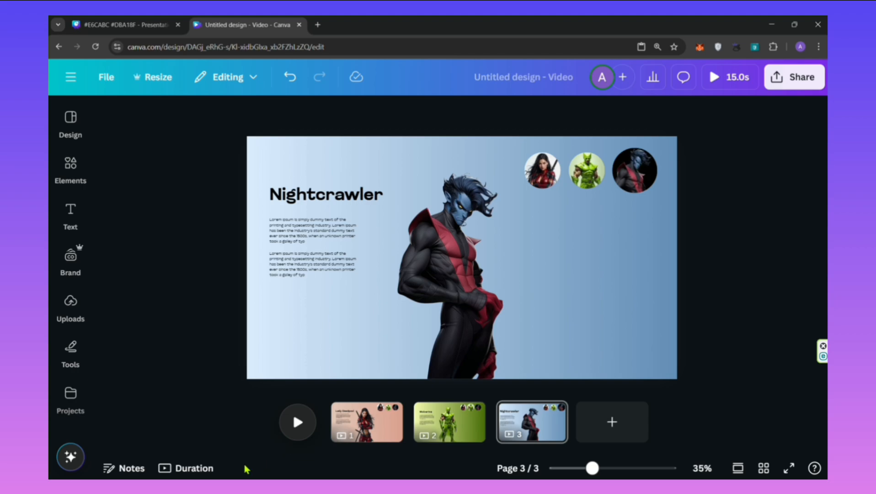
- Add a Line Wipe transition between pages 1 and 2 with an upward direction and a duration of 0.8 seconds
left_click(408, 435)
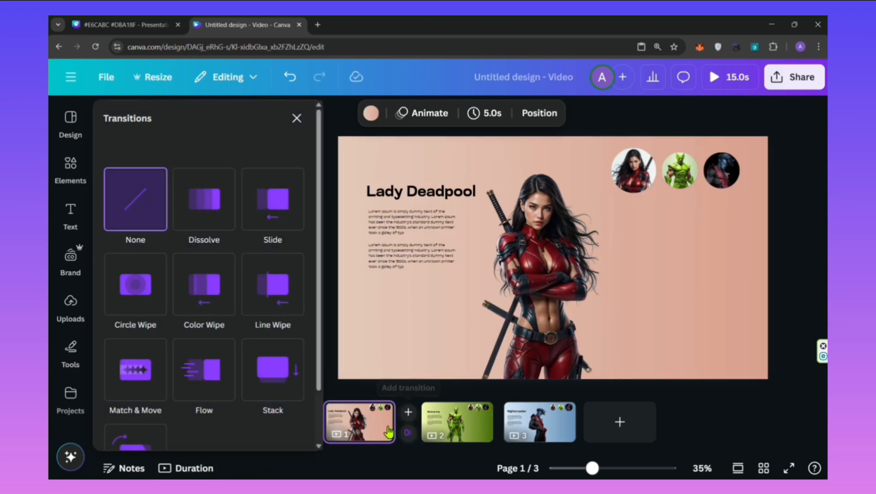
left_click(275, 292)
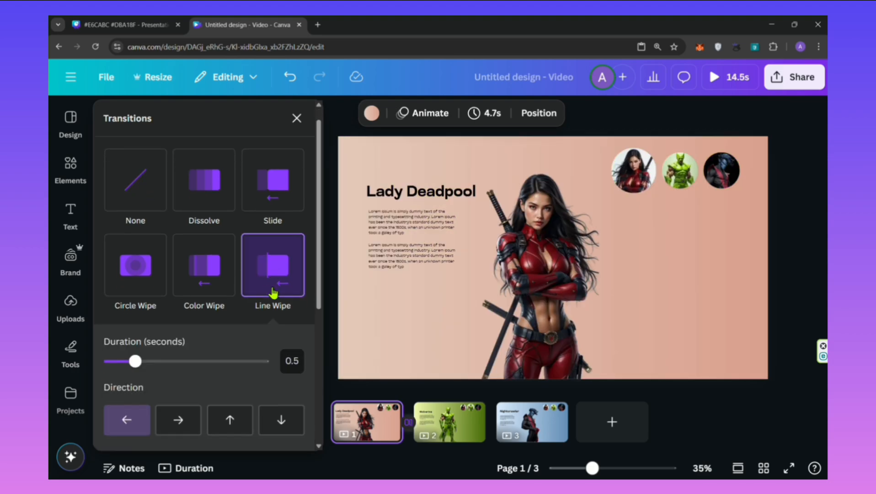
scroll(273, 293, "down", 2)
left_click(229, 319)
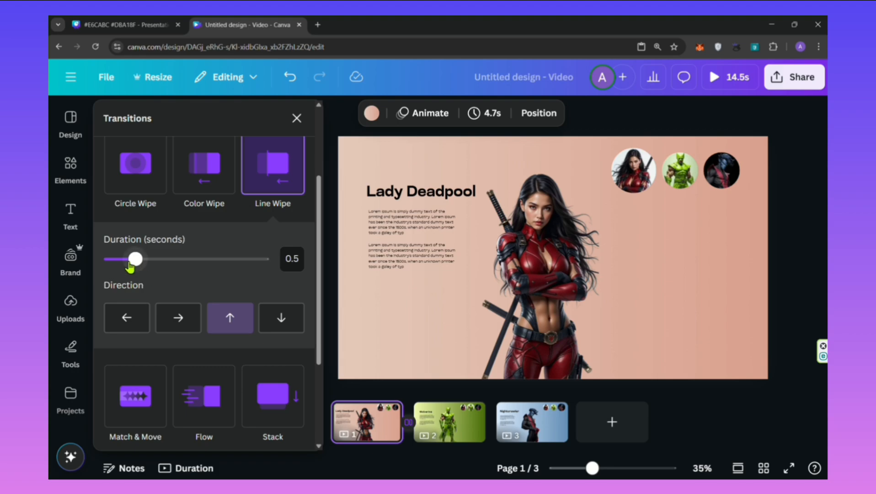
left_click_drag(138, 264, 157, 265)
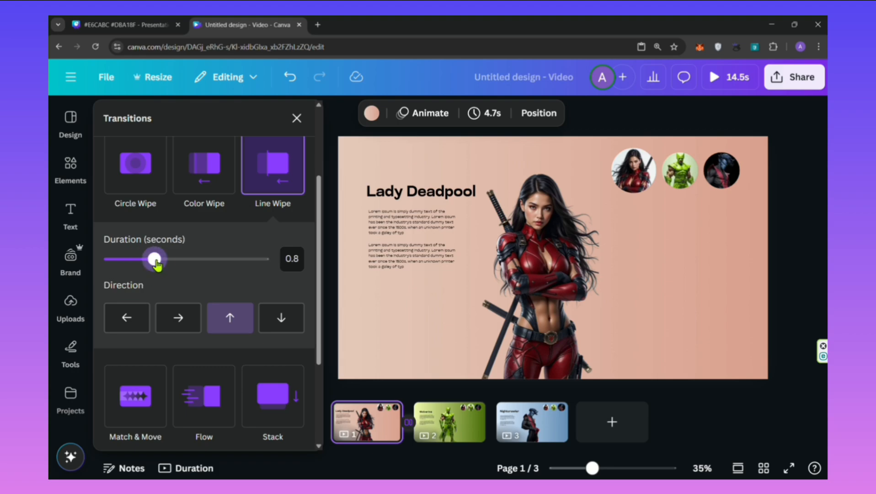
- Apply the Line Wipe transition between all pages and close the transition settings
scroll(242, 274, "down", 3)
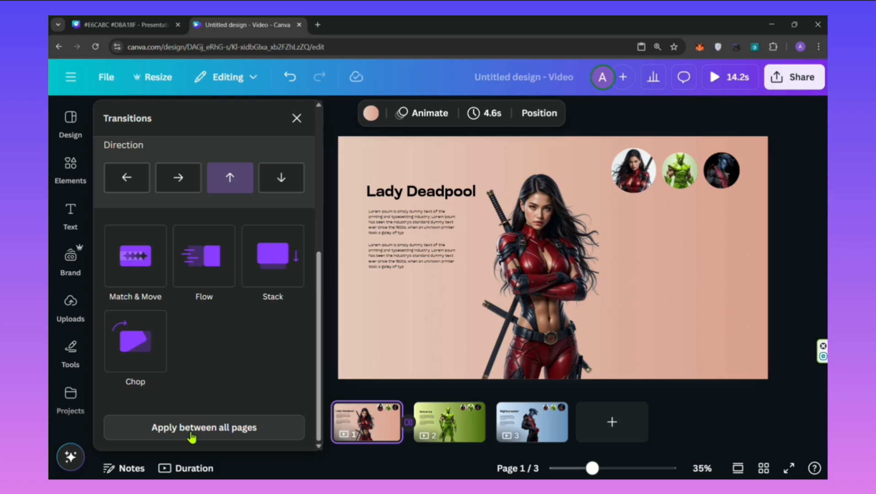
left_click(192, 436)
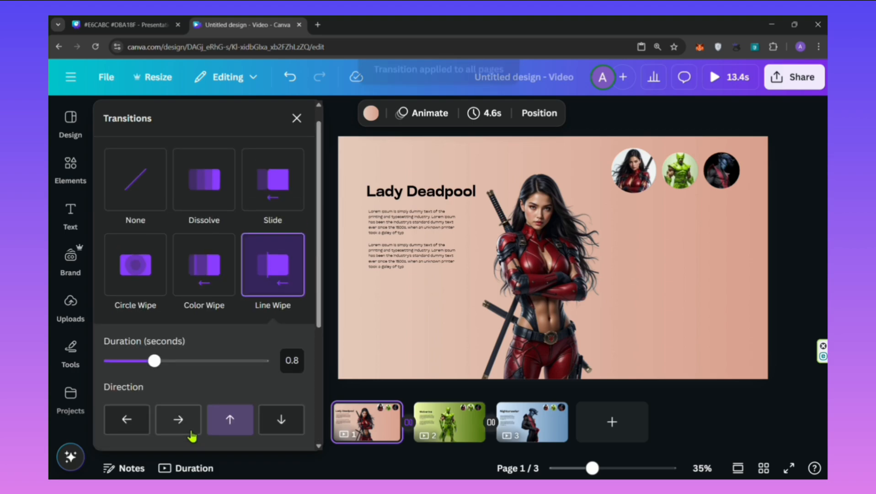
left_click(297, 120)
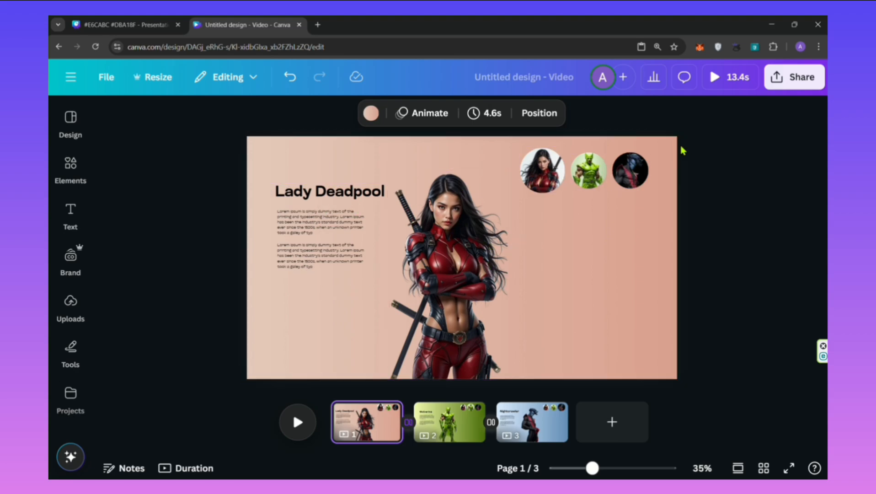
- Select the three circular thumbnails on page 1 and open their animation options
left_click_drag(683, 142, 518, 210)
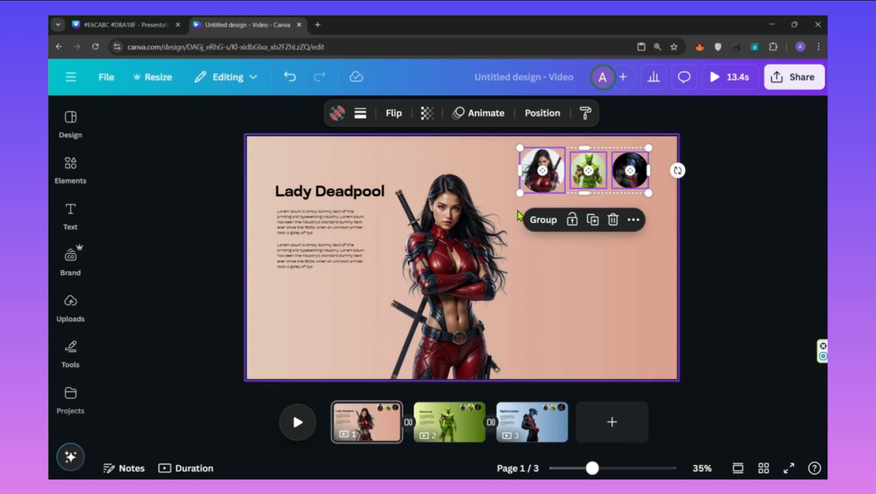
left_click(503, 114)
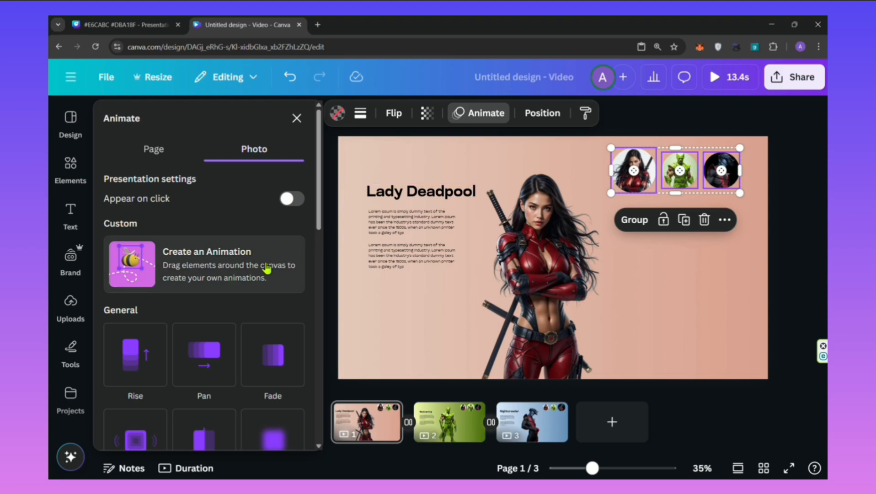
- Try a Pan animation on enter only for the three thumbnails and look through the other animation styles
scroll(197, 361, "down", 2)
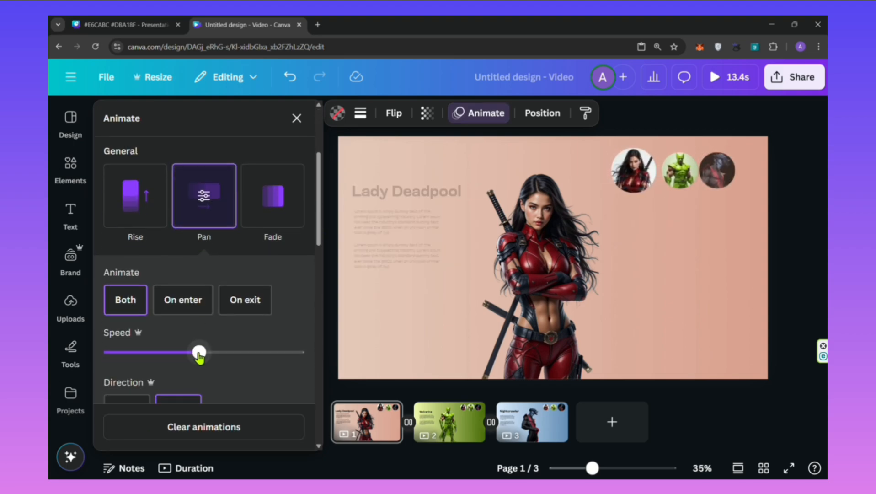
left_click(189, 306)
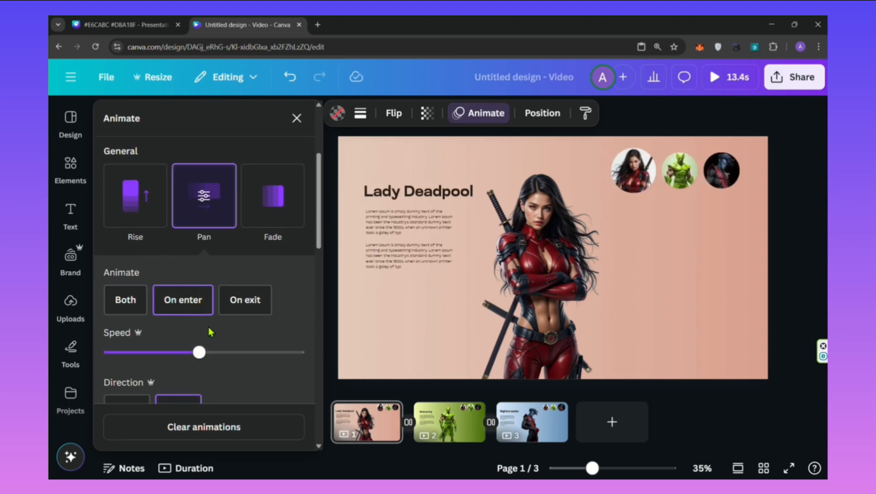
scroll(215, 327, "down", 3)
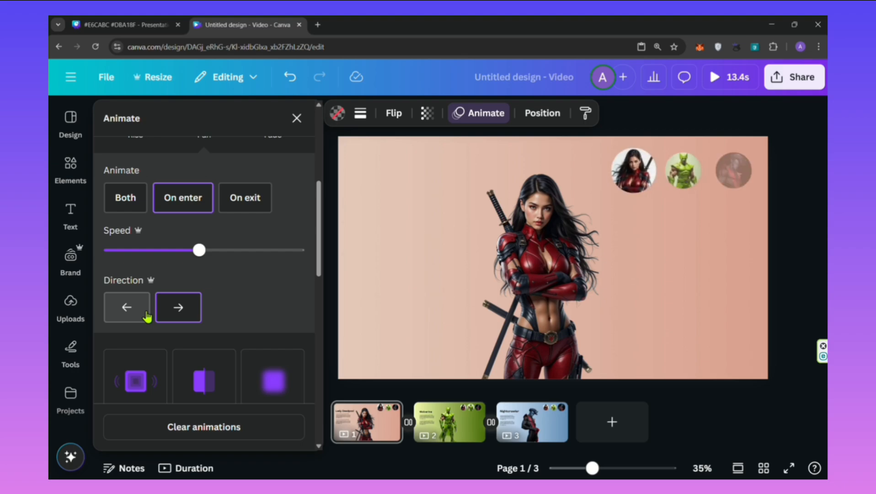
scroll(166, 317, "down", 2)
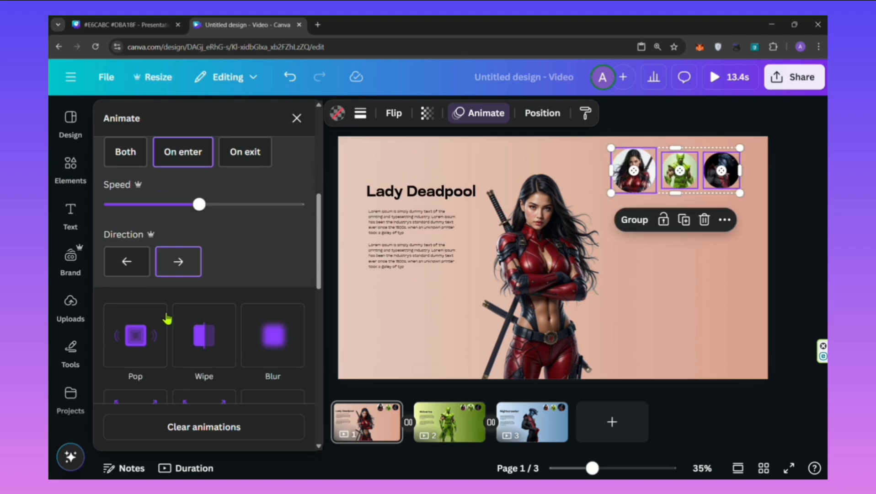
scroll(172, 308, "up", 5)
scroll(258, 328, "up", 2)
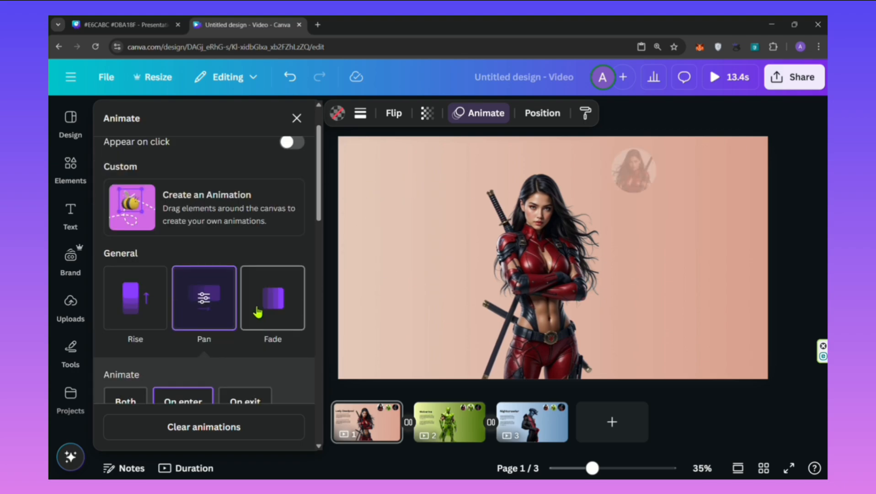
scroll(255, 310, "down", 9)
scroll(261, 315, "down", 2)
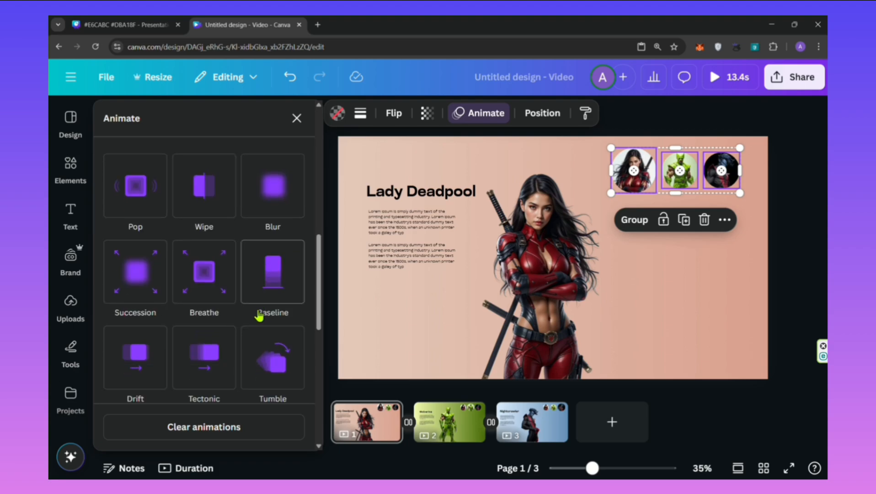
- Apply a Wipe animation to the three thumbnails, on enter only and with a downward direction, and close the animation settings
left_click(203, 196)
left_click(204, 278)
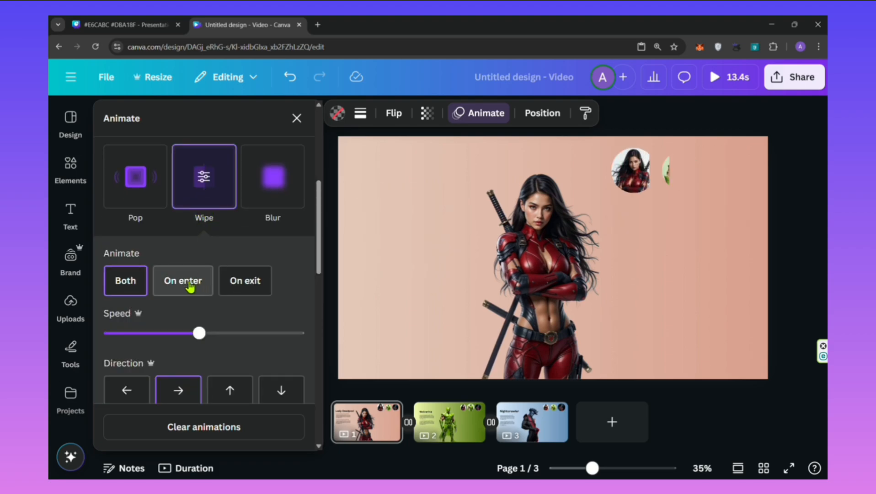
scroll(252, 371, "down", 1)
scroll(252, 371, "down", 1)
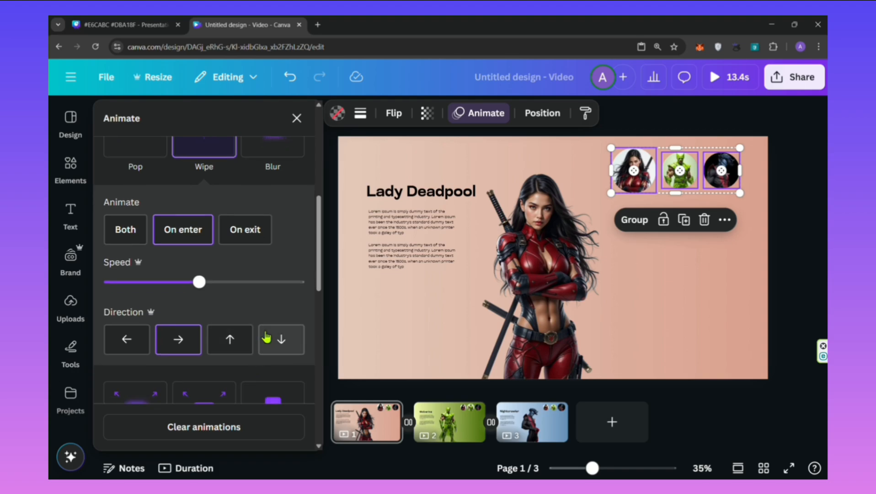
left_click(274, 341)
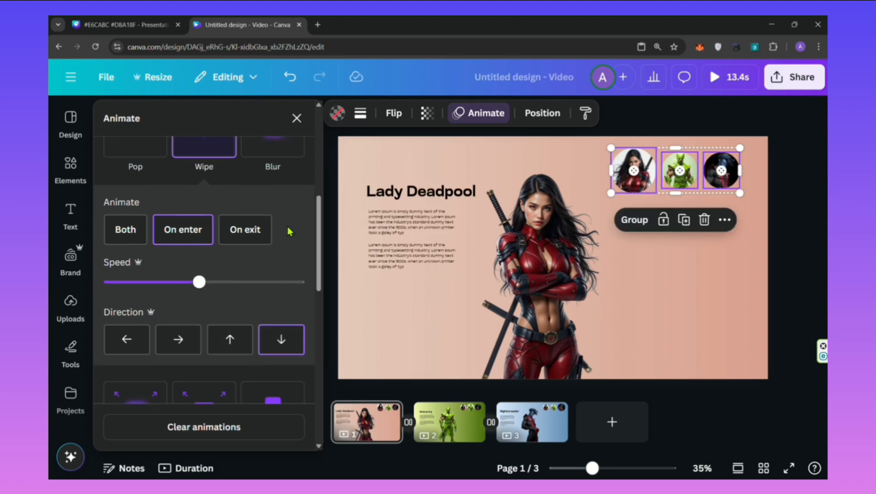
left_click(297, 119)
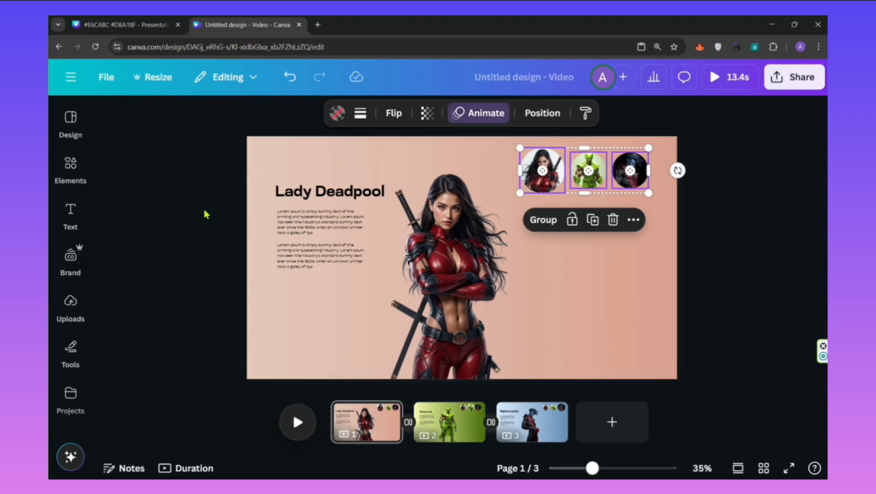
left_click(180, 222)
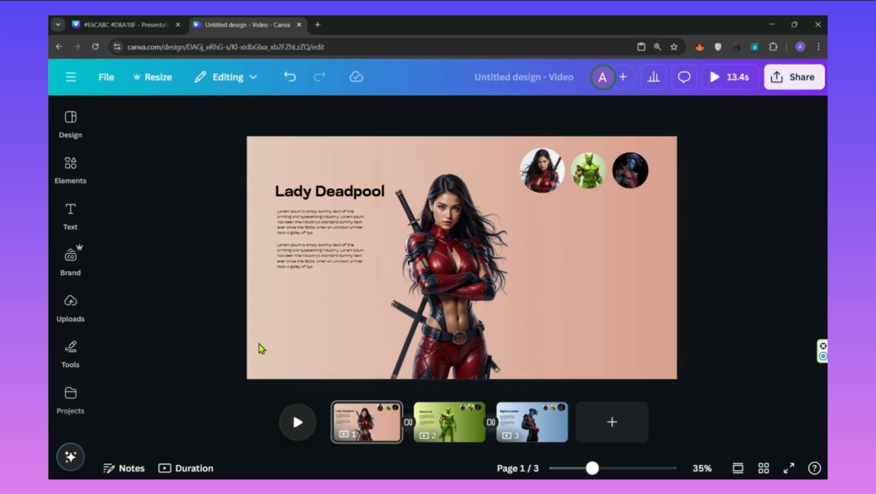
- Give the woman cutout on page 1 a Baseline animation on enter only with a slower speed, and close the settings
left_click(440, 251)
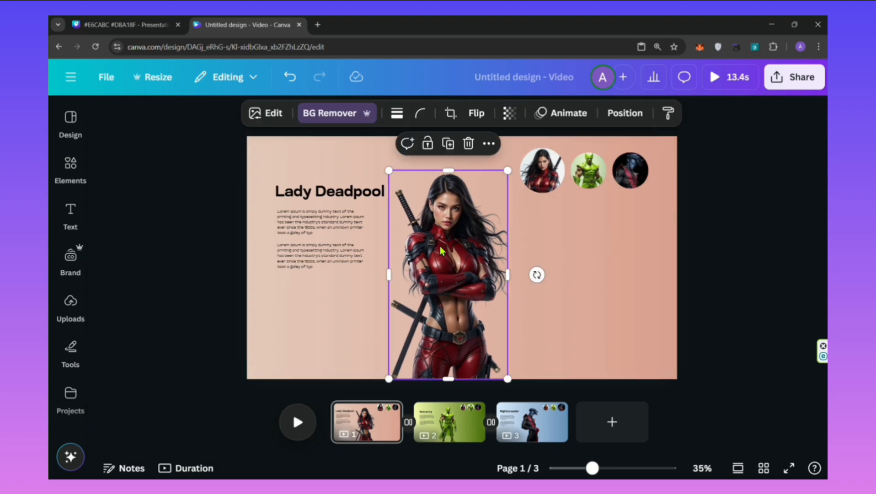
left_click(554, 120)
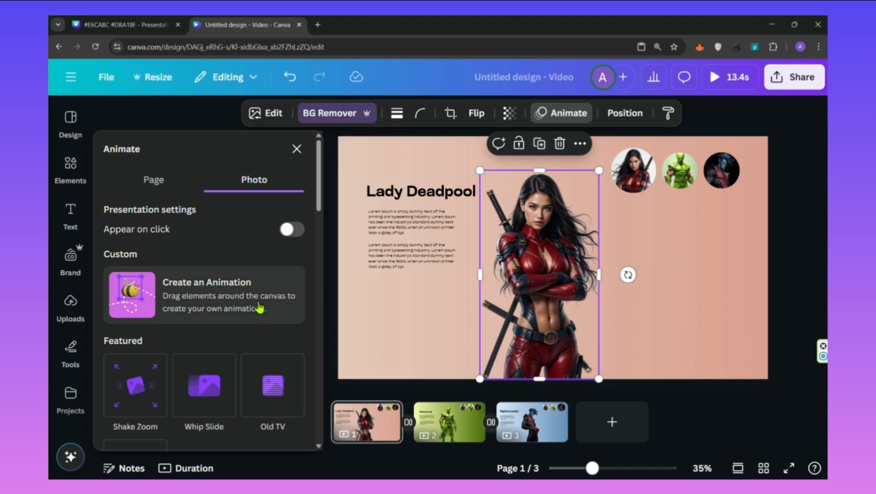
scroll(257, 310, "down", 10)
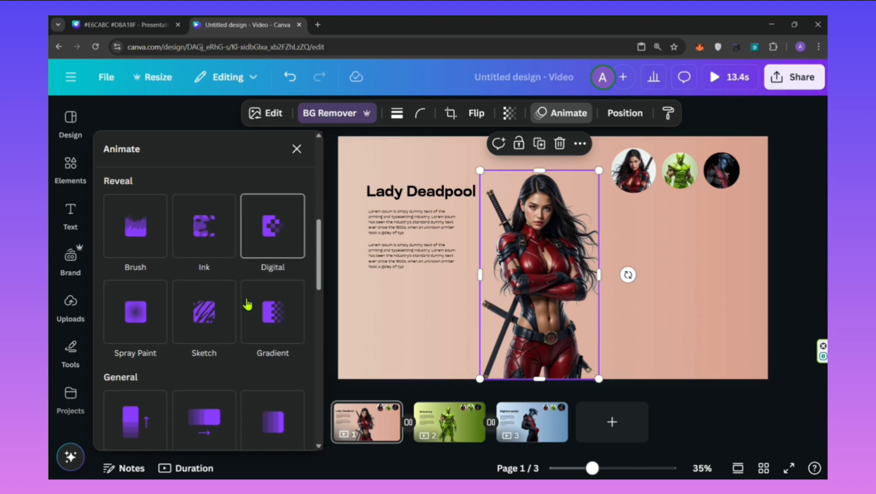
scroll(247, 305, "down", 5)
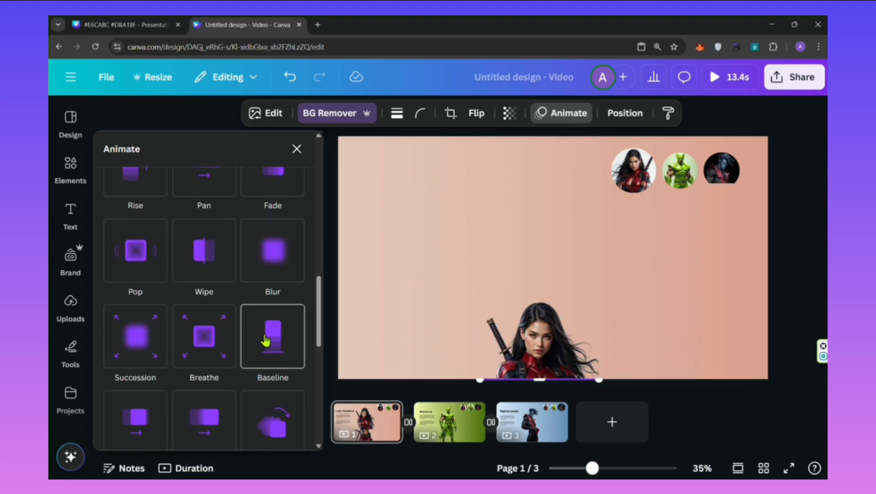
left_click(271, 341)
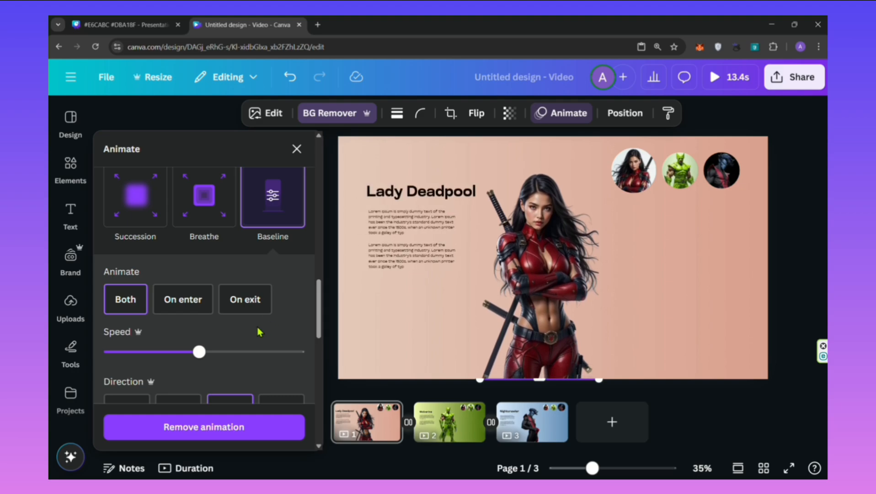
left_click(190, 306)
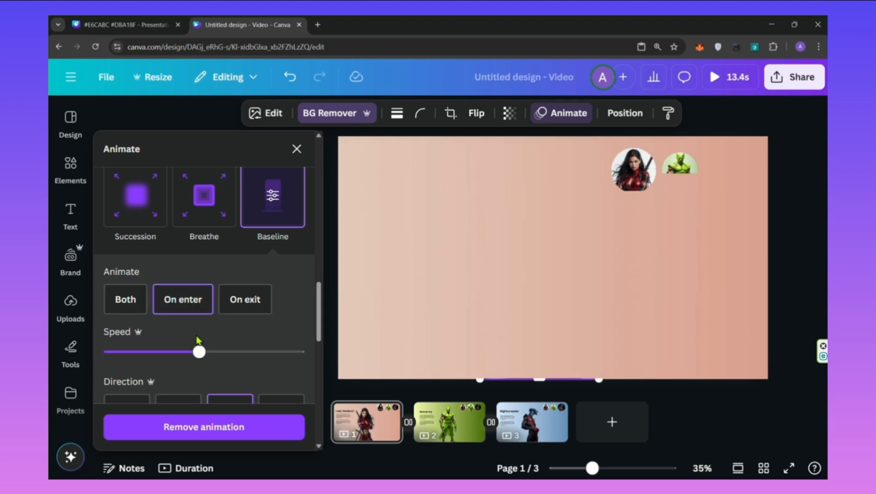
left_click_drag(199, 353, 163, 353)
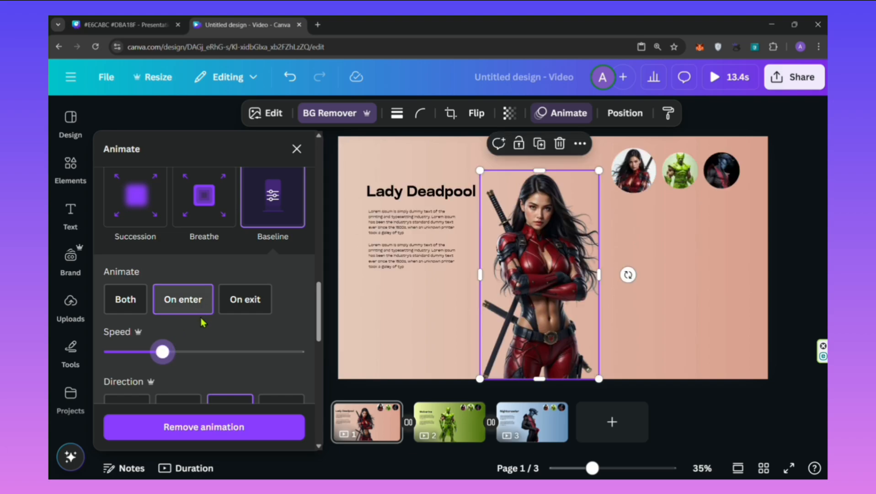
left_click(297, 149)
left_click(196, 242)
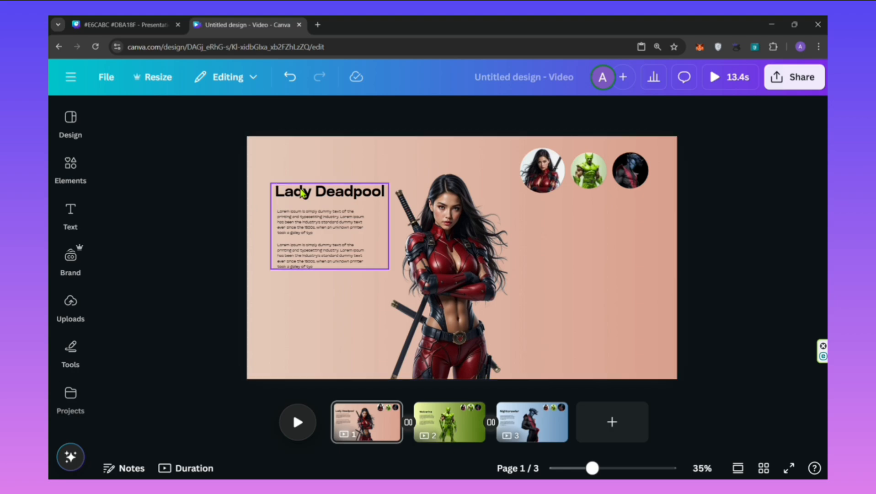
- Apply a Pan animation on enter only to the grouped "Lady Deadpool" text, moving rightward, and close the settings
left_click(355, 288)
left_click(639, 115)
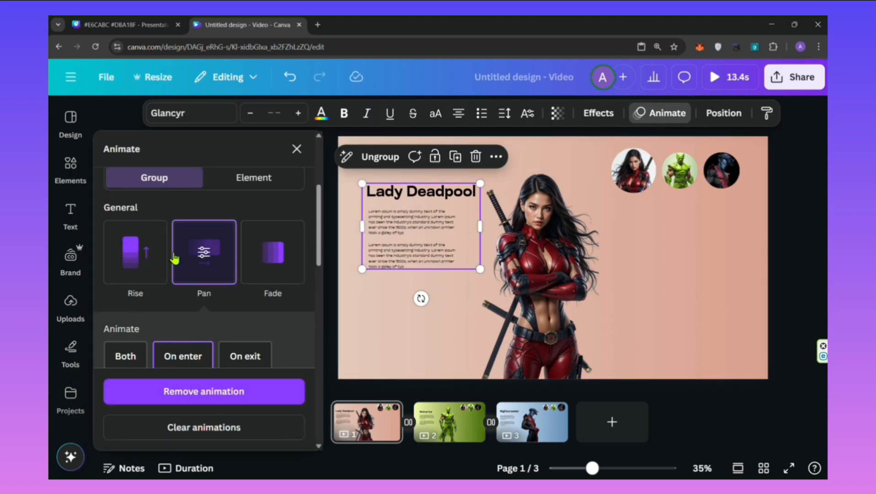
left_click(203, 262)
scroll(196, 274, "down", 3)
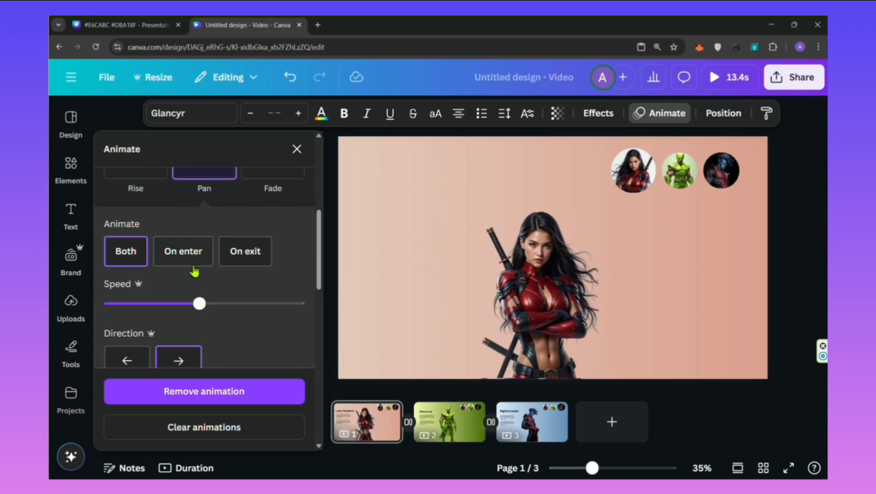
left_click(183, 204)
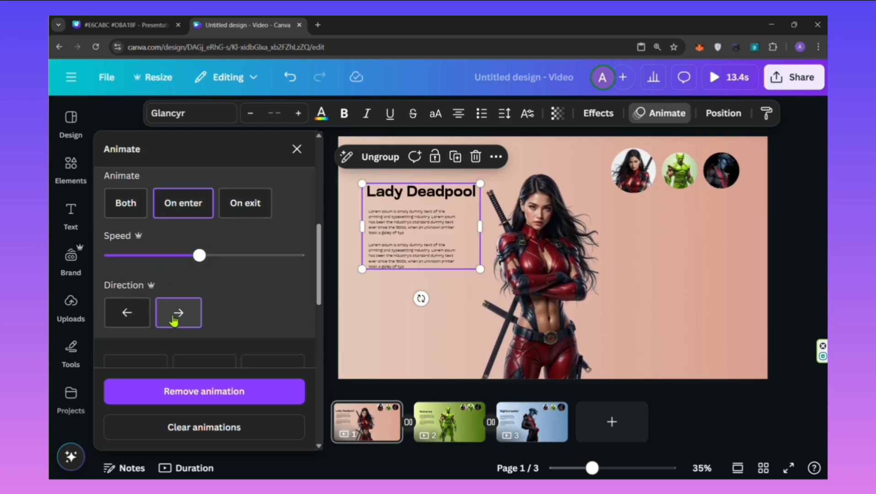
left_click(297, 149)
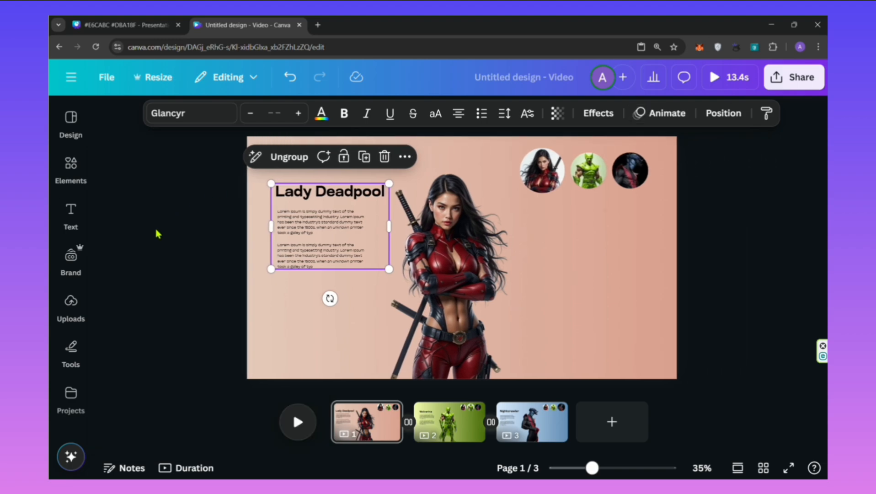
left_click(214, 325)
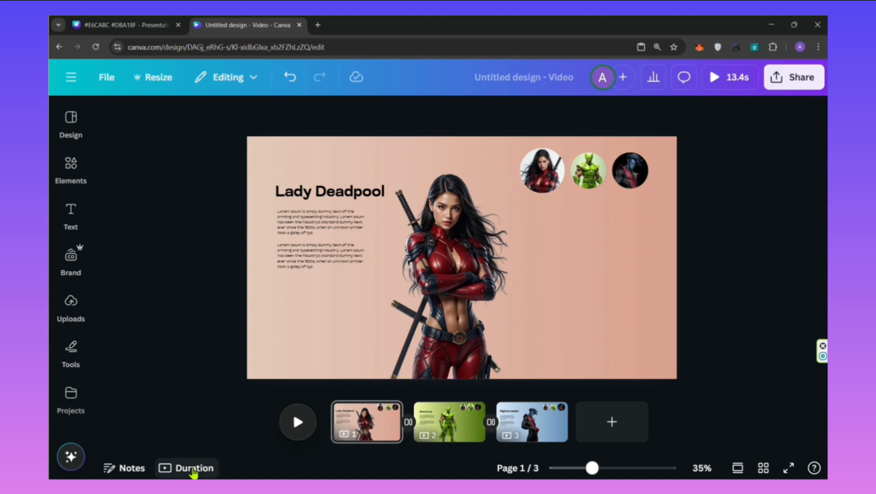
- Show the page durations on the timeline and trim the start of the "Lady Deadpool" text so it appears slightly after 0s
left_click(193, 470)
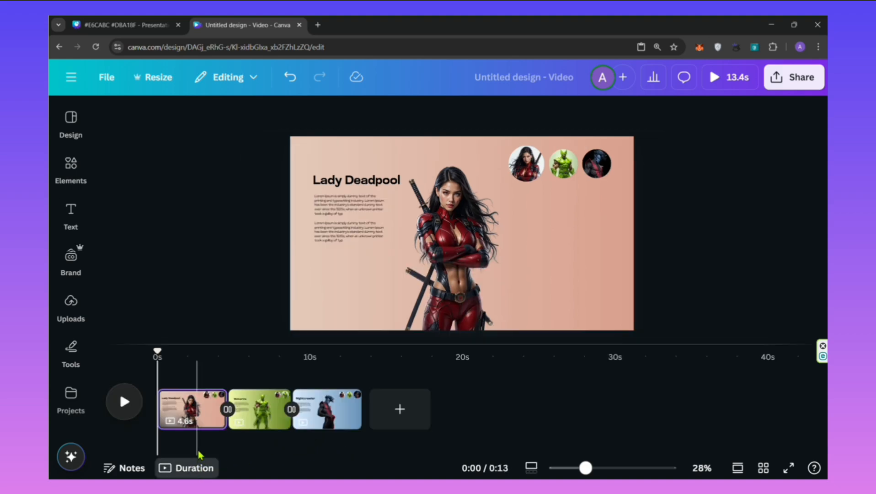
left_click(382, 201)
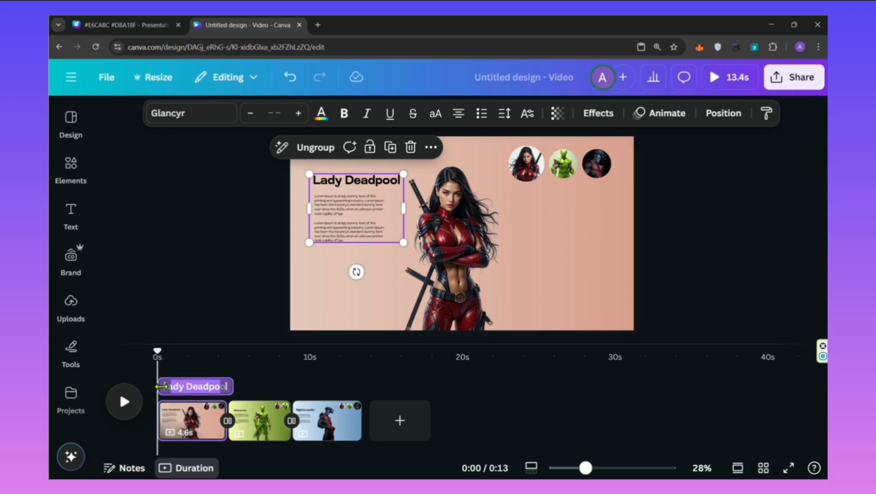
left_click_drag(161, 386, 163, 385)
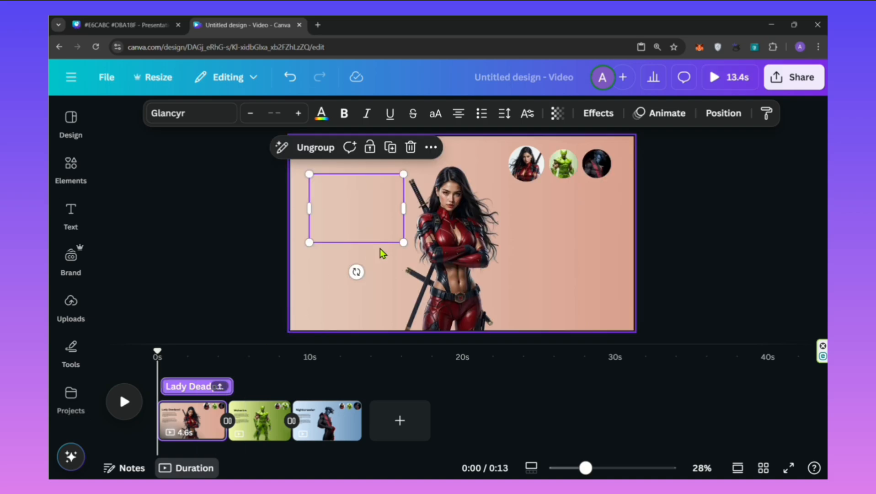
- Trim the start of the woman cutout's timing slightly past 0s and scrub through the opening to preview the entrances
left_click(442, 252)
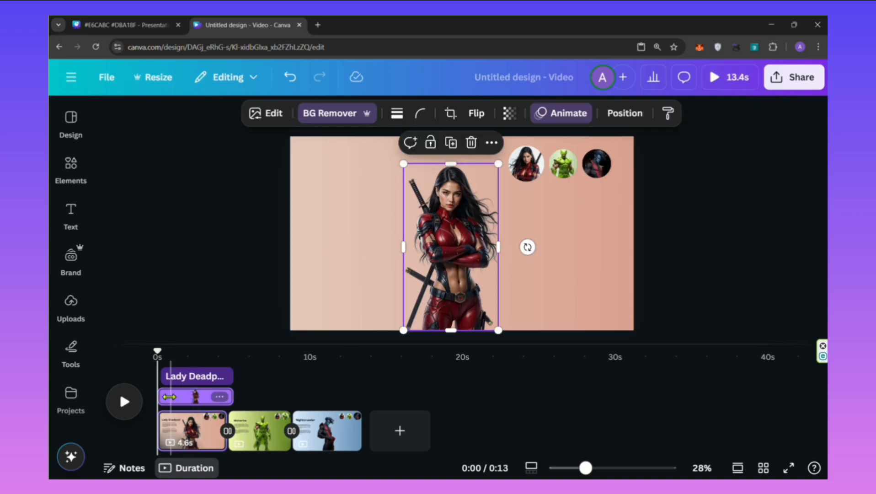
left_click_drag(164, 397, 170, 399)
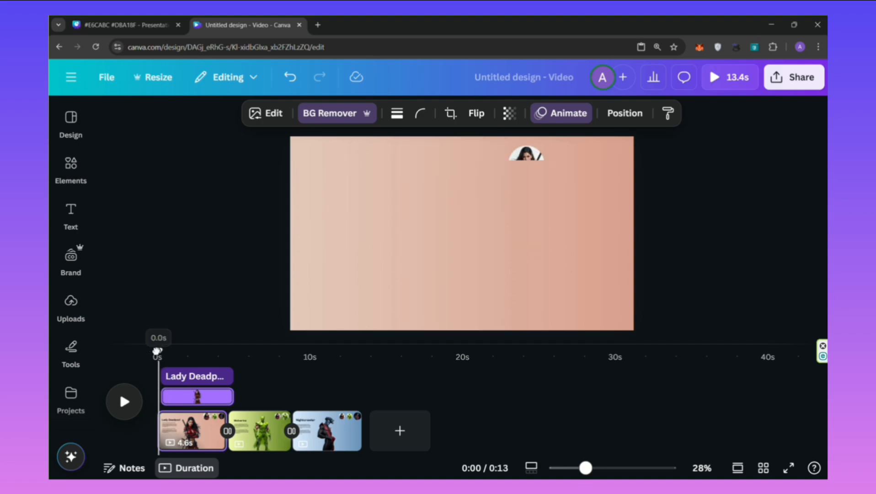
left_click_drag(157, 352, 161, 351)
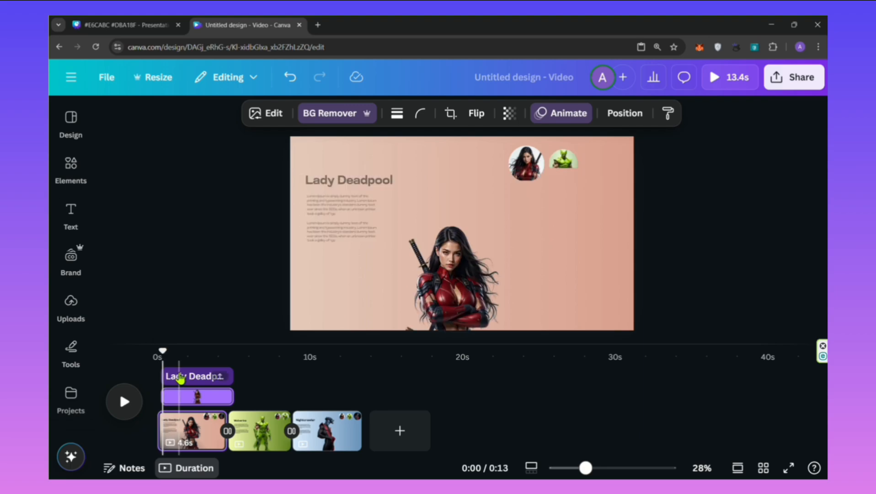
- Trim the start of the "Lady Deadpool" text further so it enters slightly after the woman cutout
left_click(180, 378)
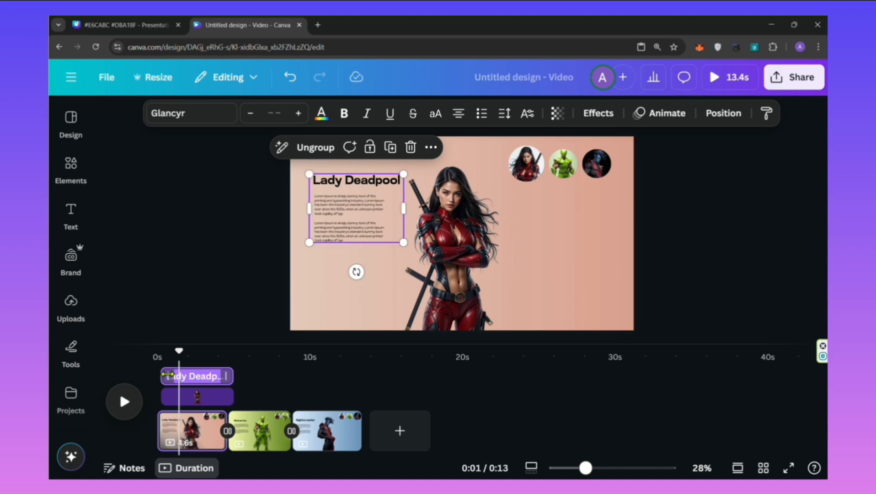
mouse_move(168, 374)
left_mouse_down()
mouse_move(173, 352)
mouse_move(156, 353)
mouse_move(175, 354)
mouse_move(155, 353)
mouse_move(172, 363)
left_mouse_up()
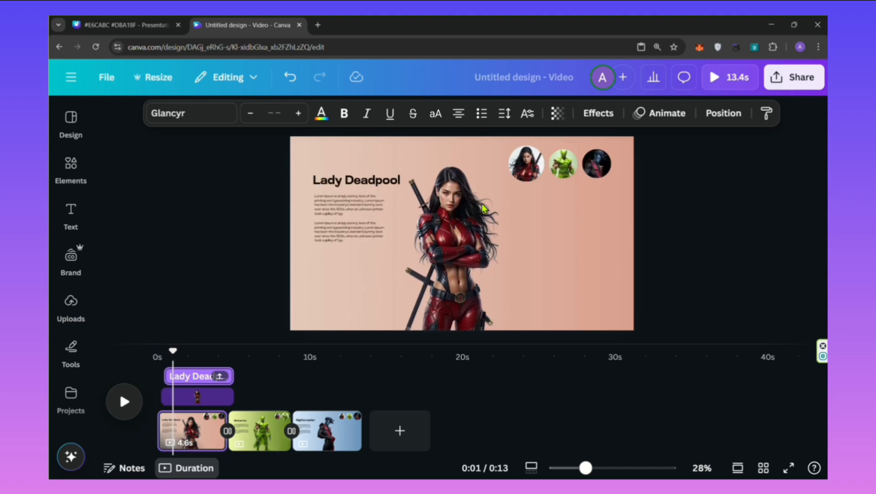
- Trim the starts of the three thumbnails on the "Lady Deadpool" page slightly past 0s and play the opening
left_click_drag(637, 147, 510, 182)
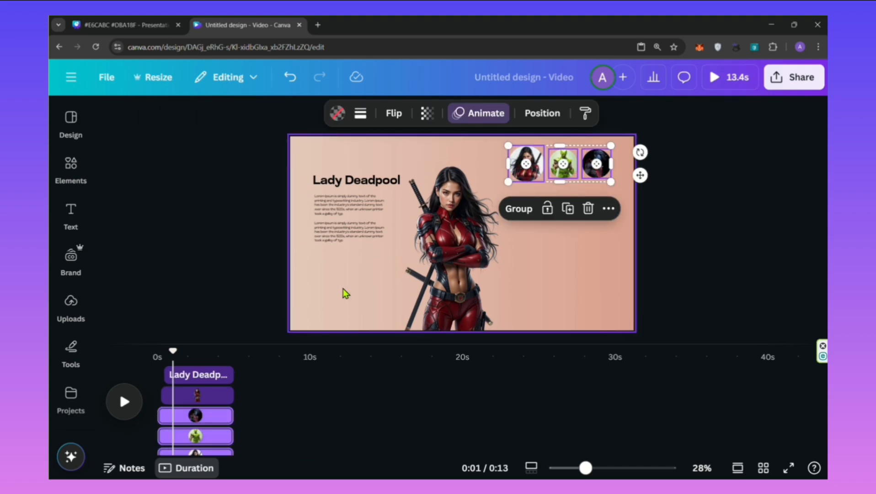
scroll(206, 387, "down", 2)
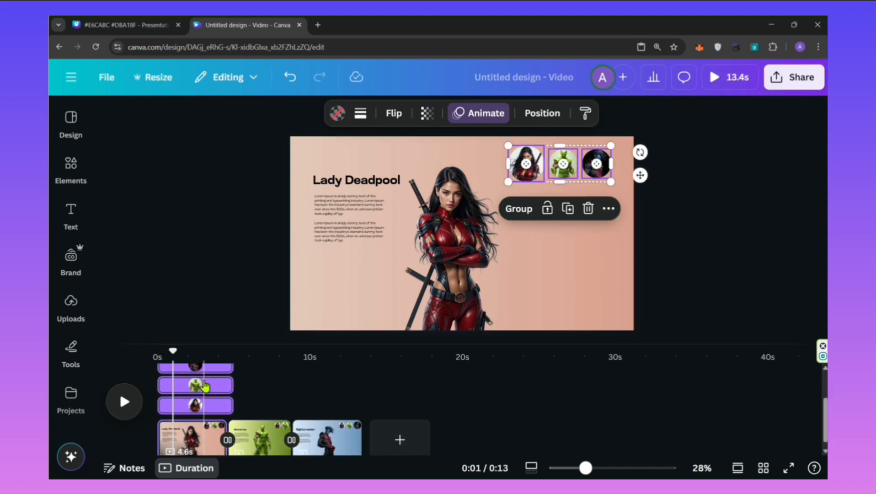
scroll(204, 386, "up", 3)
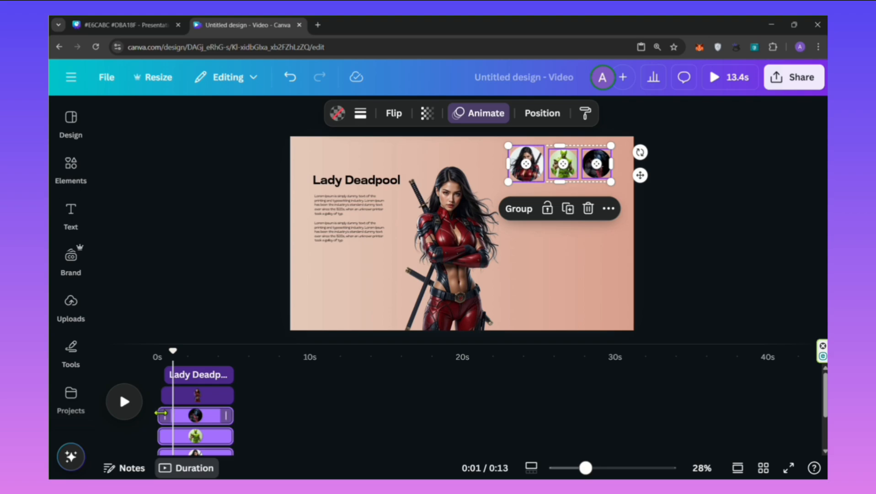
left_click_drag(160, 413, 166, 436)
scroll(166, 436, "down", 2)
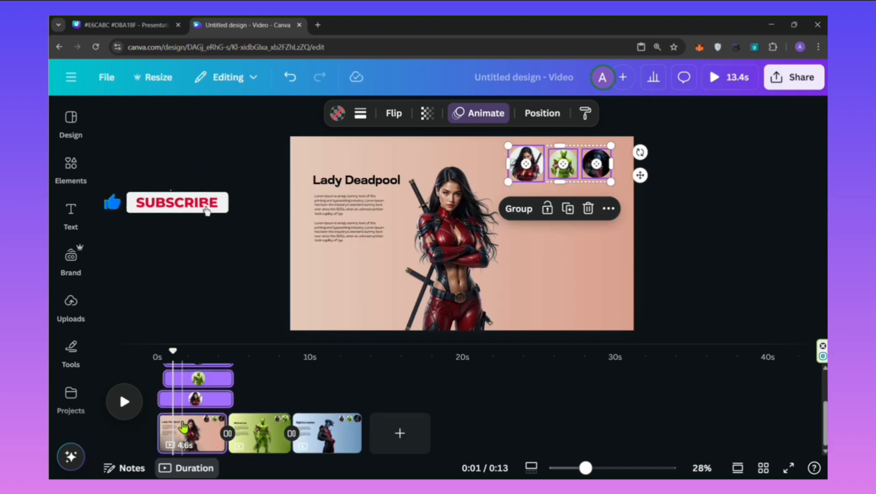
left_click_drag(160, 399, 165, 397)
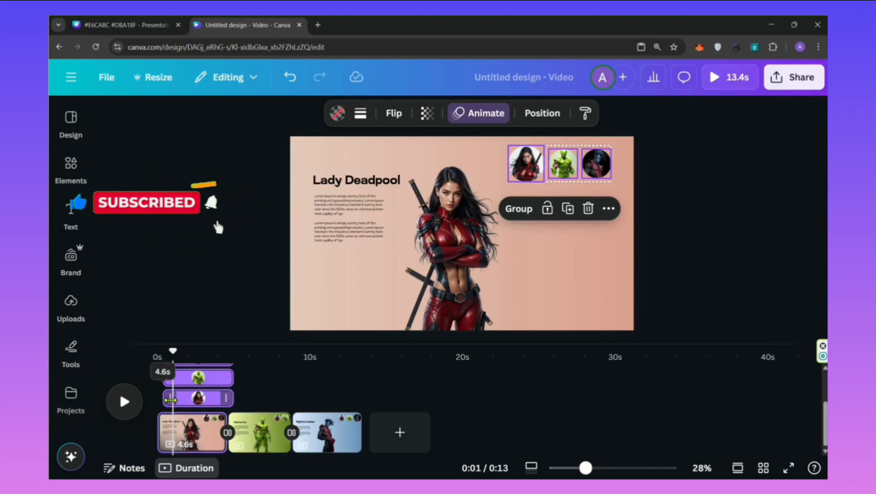
left_click(123, 401)
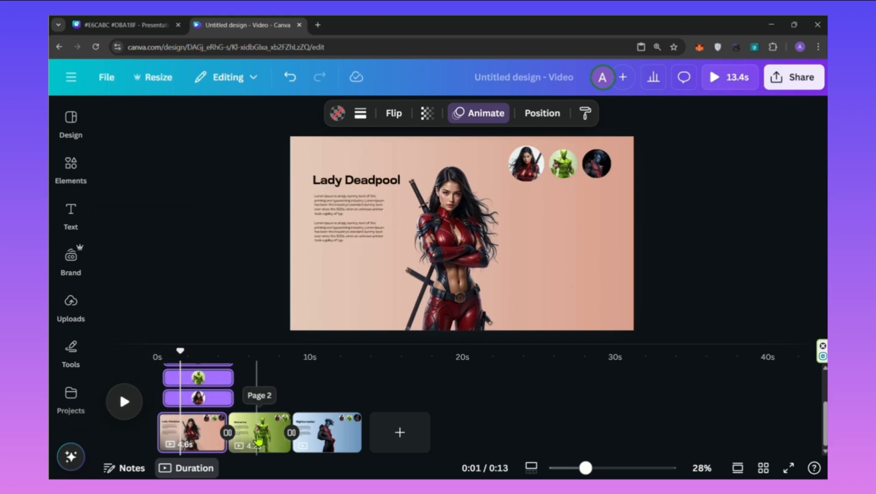
- Apply a Wipe animation on enter only, directed downward, to the three thumbnails on the "Wolverine" page
left_click(265, 438)
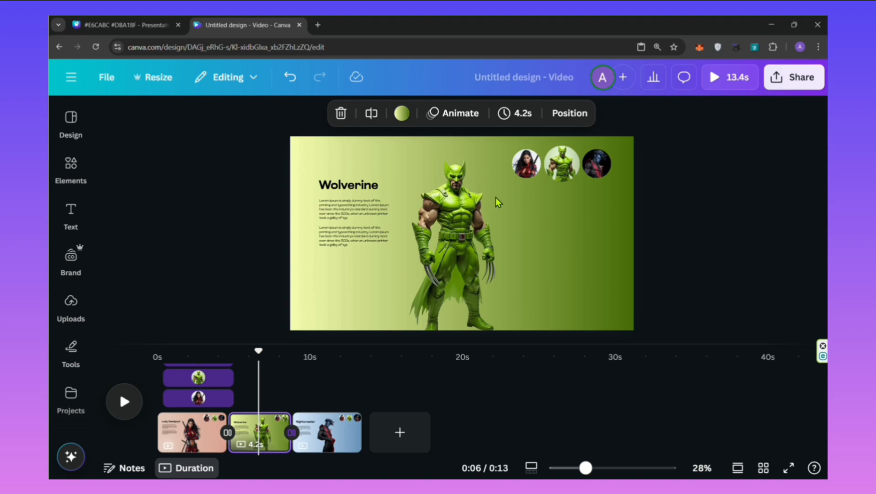
left_click_drag(645, 183, 505, 140)
left_click(479, 113)
scroll(215, 275, "down", 2)
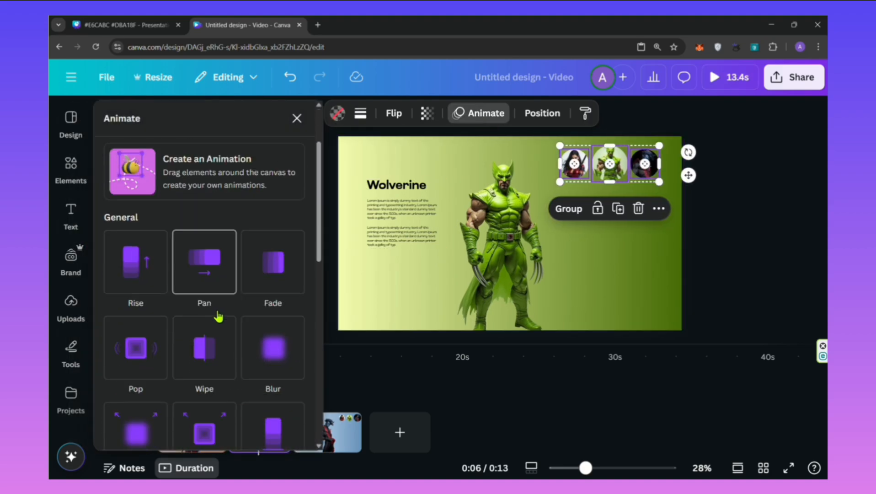
left_click(205, 259)
scroll(254, 264, "down", 5)
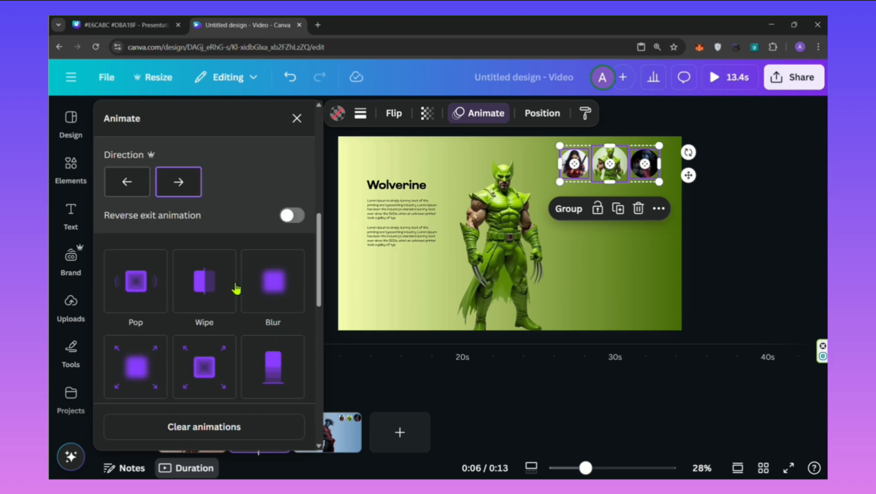
left_click(210, 271)
left_click(186, 309)
scroll(224, 327, "down", 3)
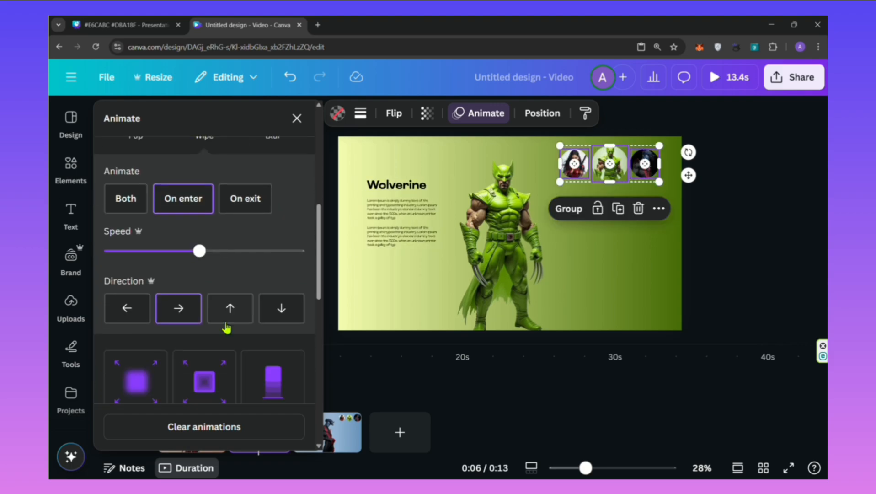
left_click(272, 309)
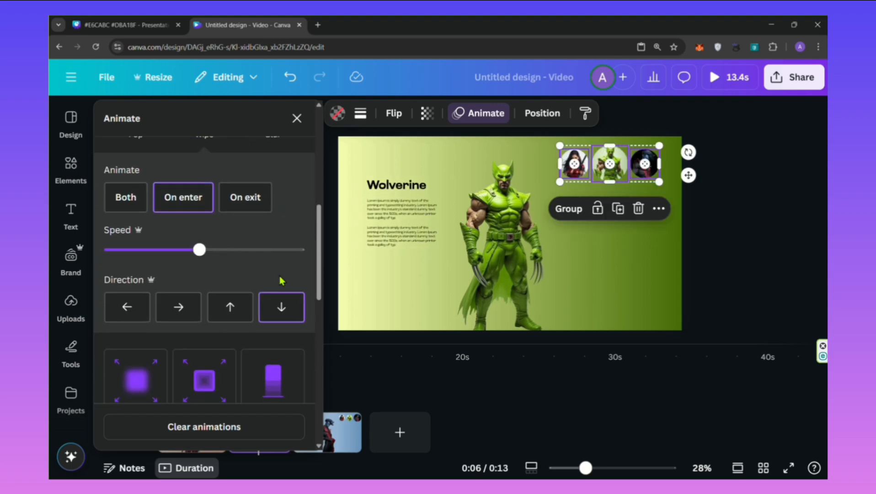
left_click(297, 118)
- Apply a Pan animation on enter only to the grouped "Wolverine" text, moving rightward
left_click(314, 192, "shift")
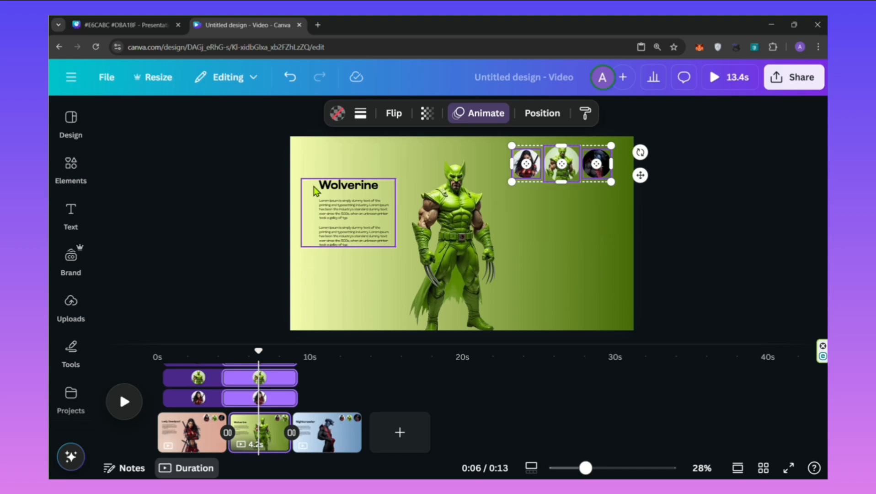
left_click(321, 270)
left_click(333, 218)
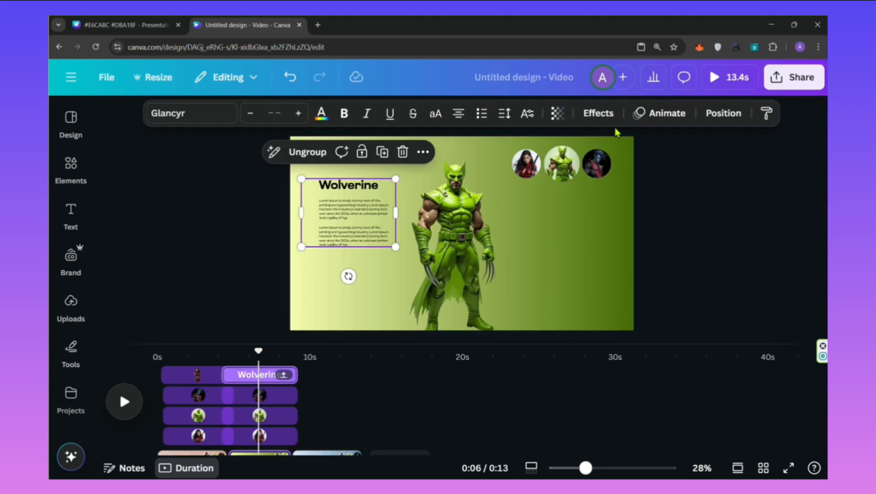
left_click(659, 113)
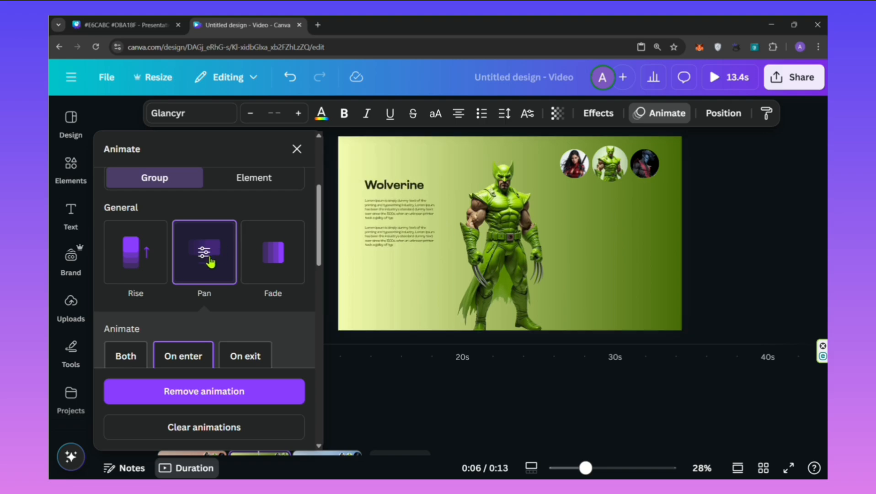
scroll(197, 263, "down", 3)
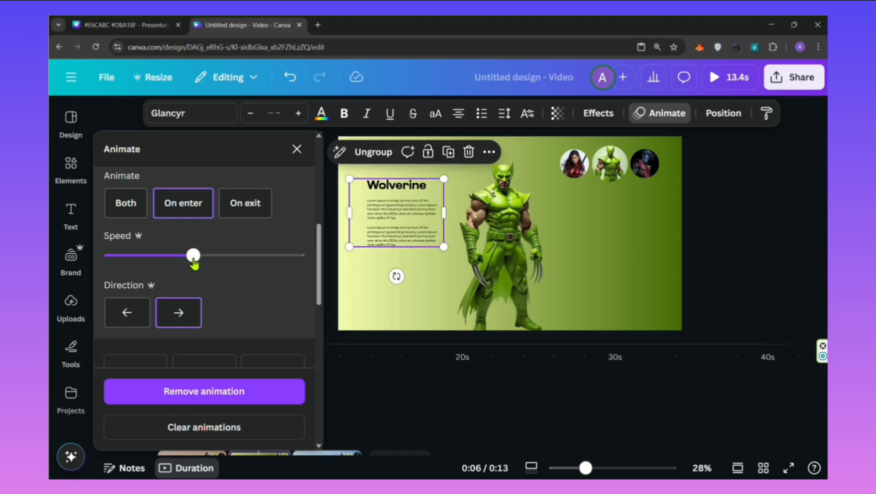
left_click(297, 149)
- Apply a Baseline animation on enter only to the Wolverine cutout and close the animation settings
left_click(451, 215)
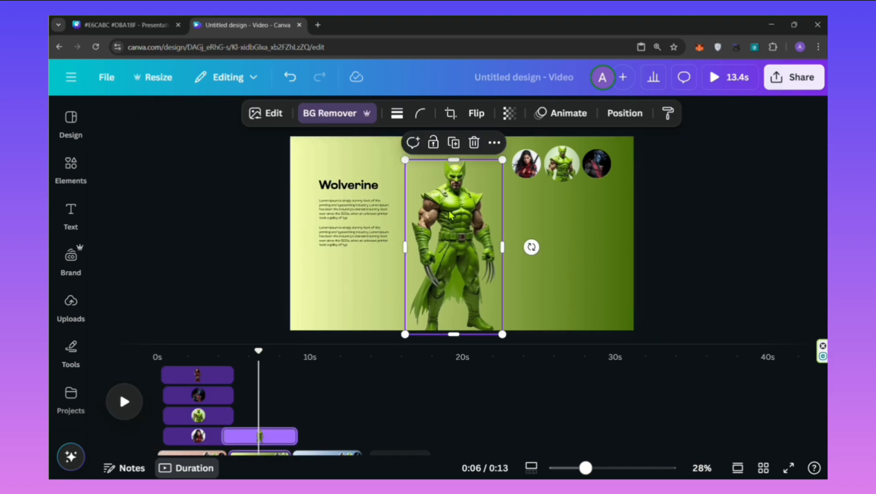
left_click(563, 113)
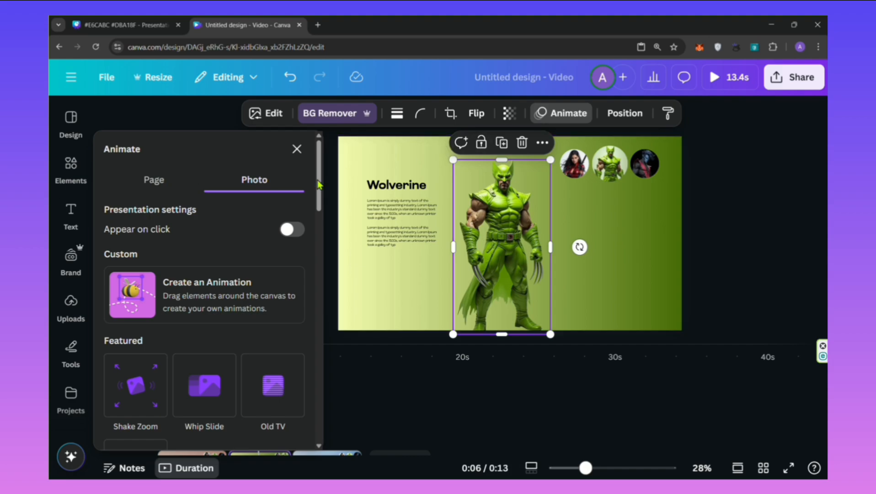
scroll(279, 218, "down", 15)
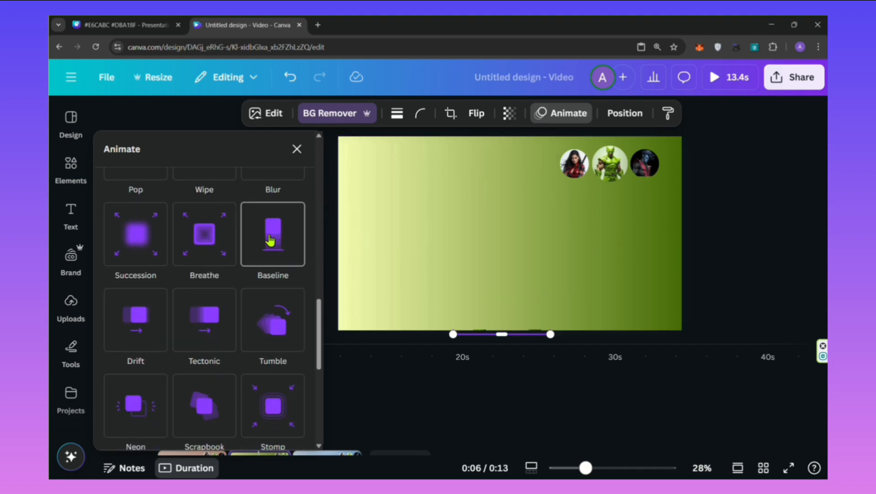
left_click(270, 241)
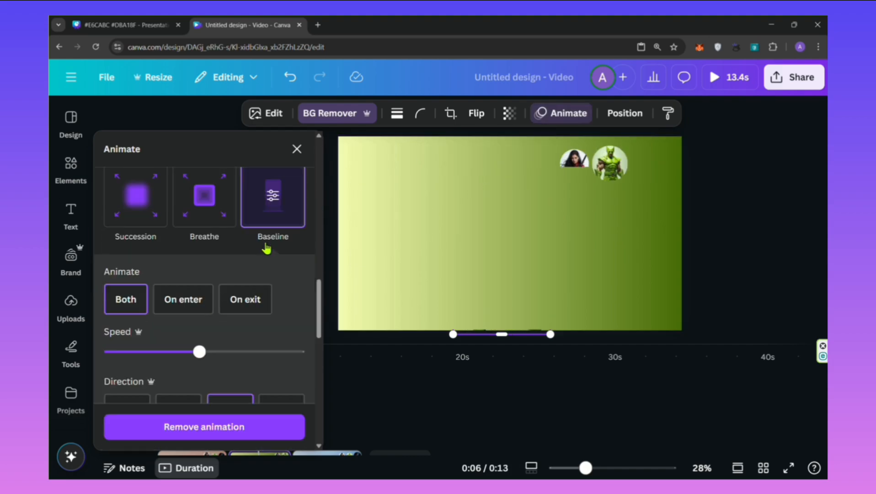
left_click(178, 300)
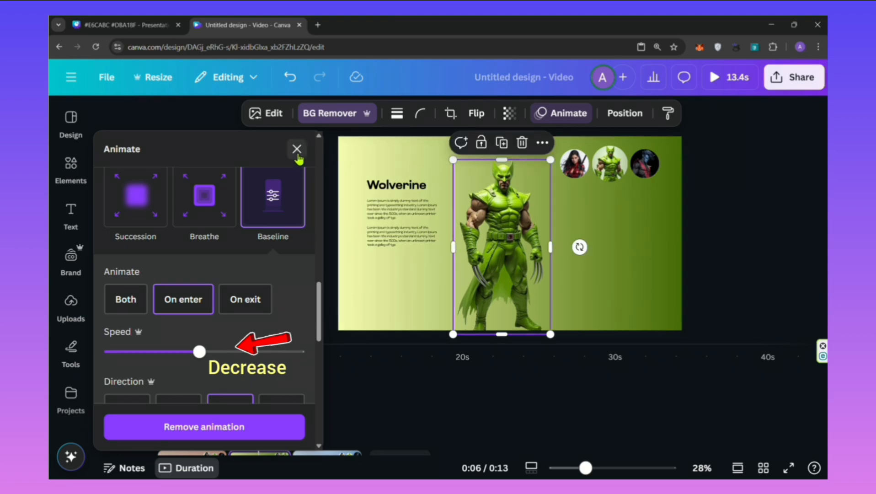
left_click(297, 155)
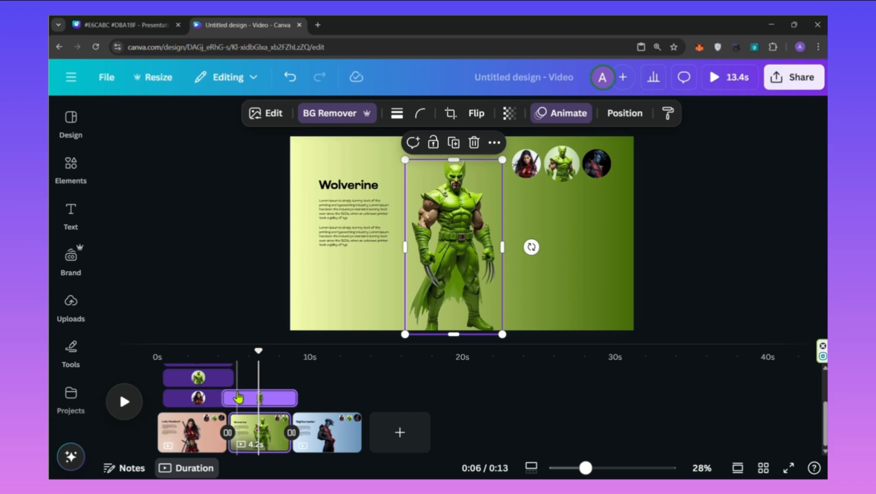
- Trim the start of the Wolverine cutout's timing slightly later and scrub through the page's opening to preview the entrances
mouse_move(229, 399)
left_mouse_down()
mouse_move(247, 398)
mouse_move(238, 397)
left_mouse_up()
left_click_drag(258, 350, 233, 350)
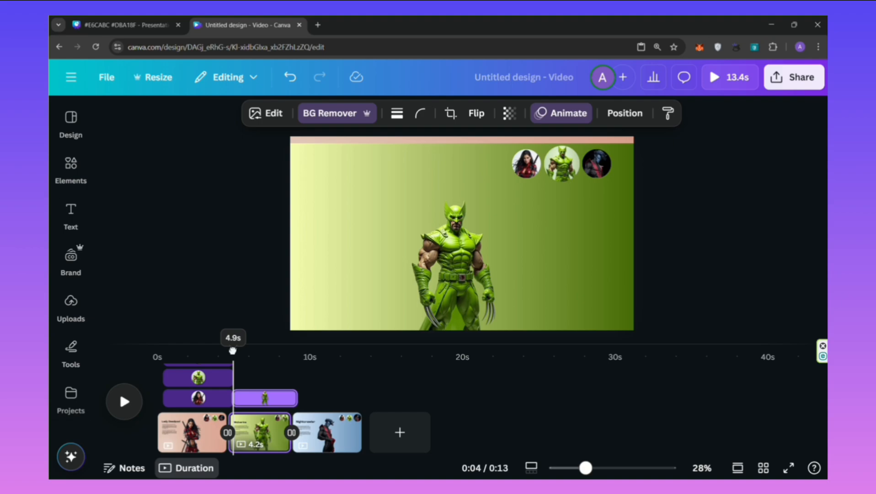
left_click(260, 398)
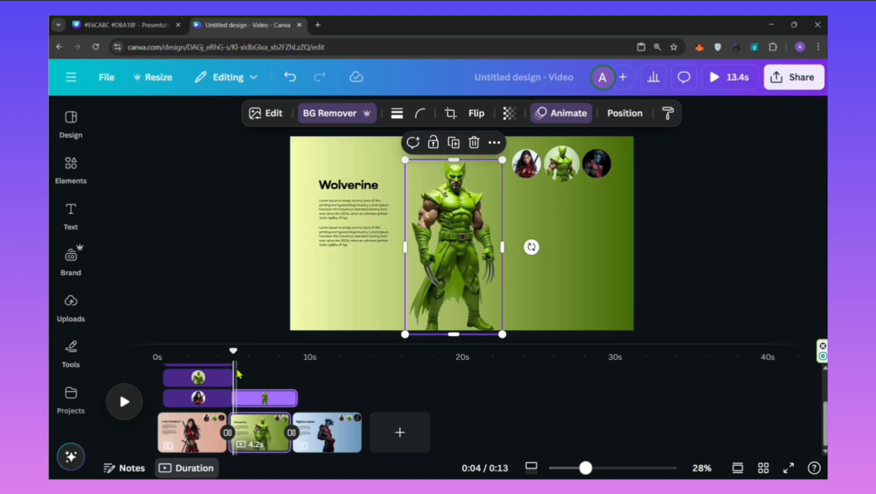
left_click_drag(233, 350, 239, 352)
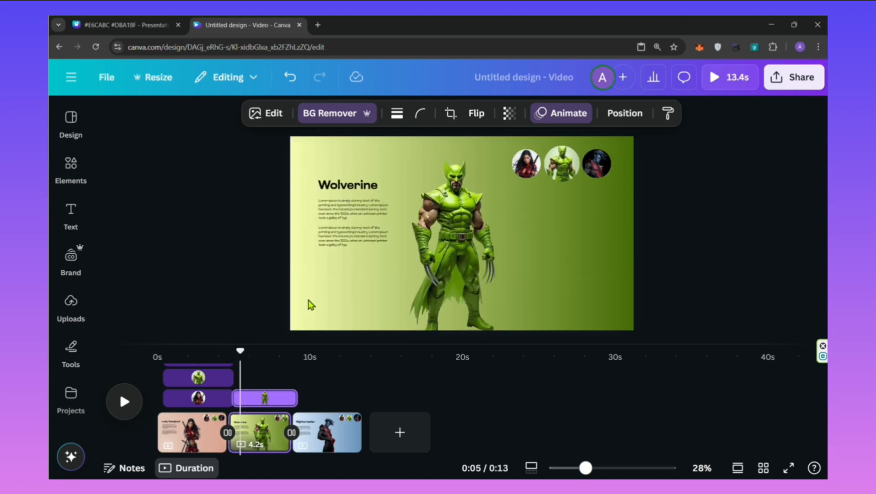
- Reapply the rightward Pan to the grouped "Wolverine" text, limit it to on enter, and close the settings
left_click(333, 249)
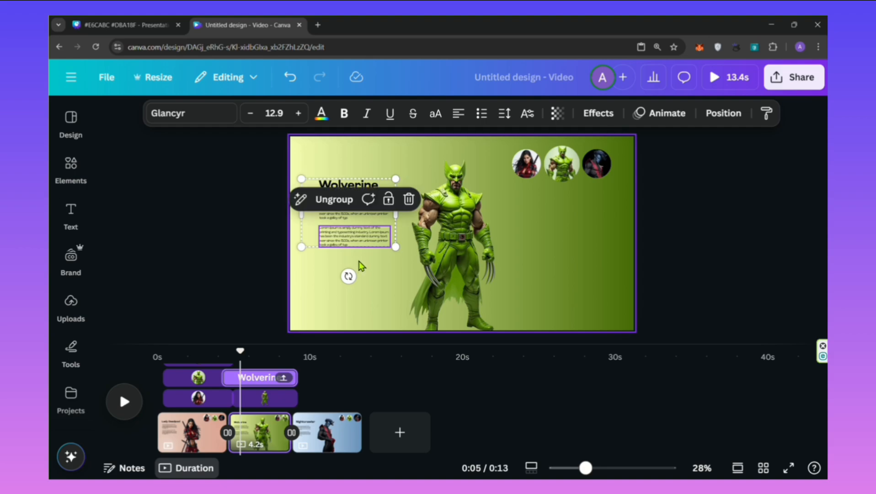
left_click(348, 282)
left_click(361, 226)
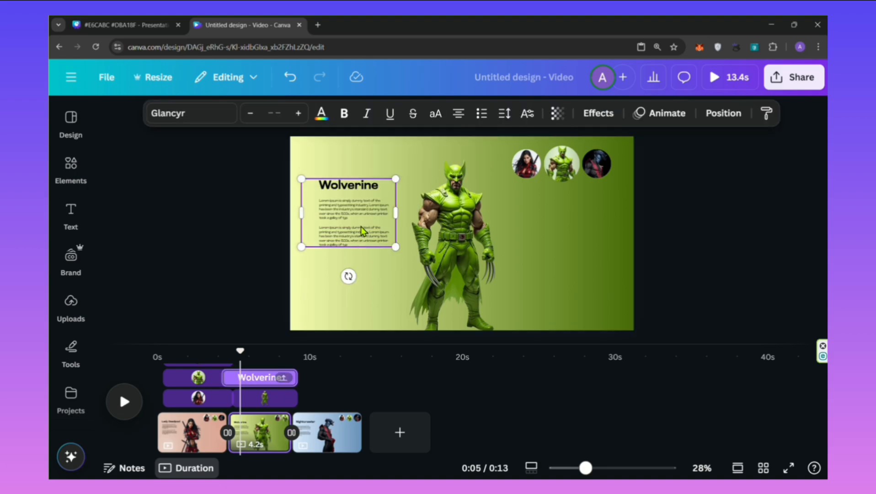
left_click(646, 118)
left_click(205, 255)
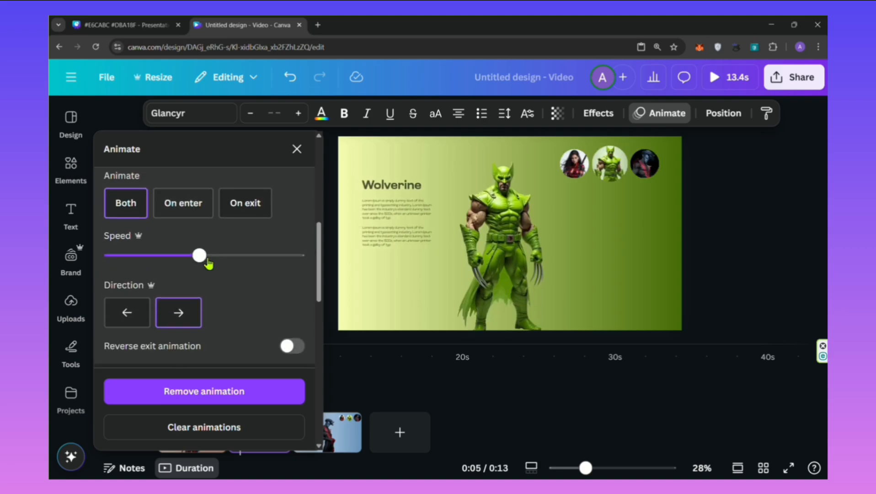
left_click(183, 203)
left_click(297, 149)
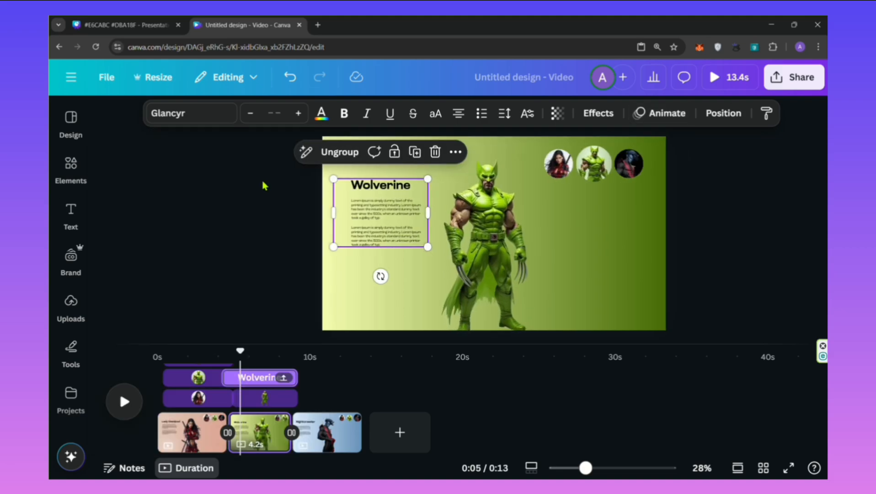
- Trim the starts of the three thumbnails on the "Wolverine" page to match the cutout's start and scrub through the page
left_click_drag(582, 175, 507, 181)
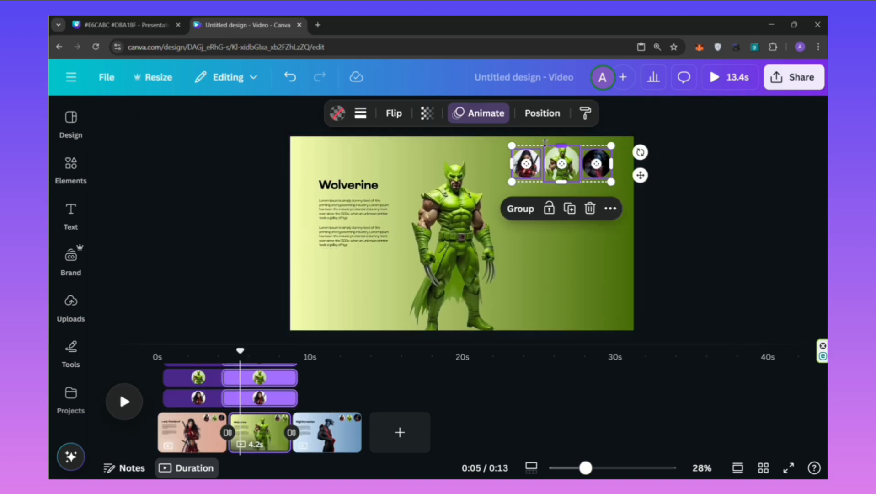
scroll(235, 412, "up", 3)
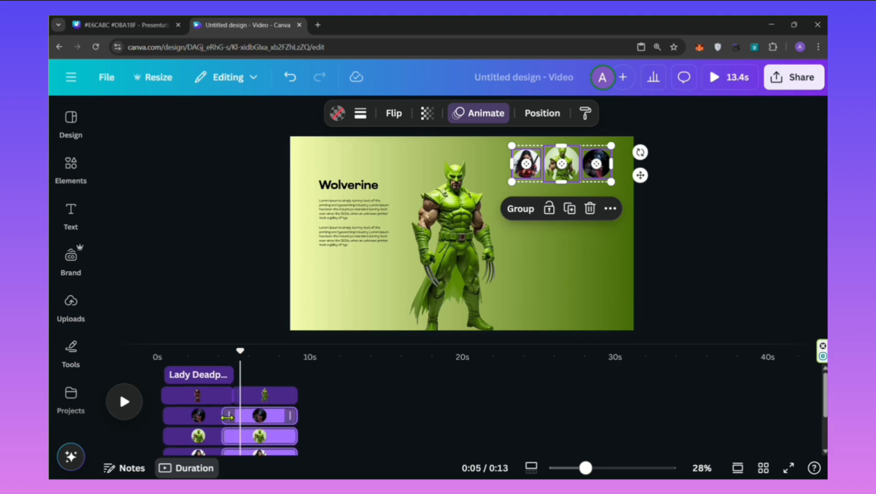
mouse_move(223, 415)
left_mouse_down()
mouse_move(242, 416)
mouse_move(235, 416)
mouse_move(236, 433)
mouse_move(240, 416)
left_mouse_up()
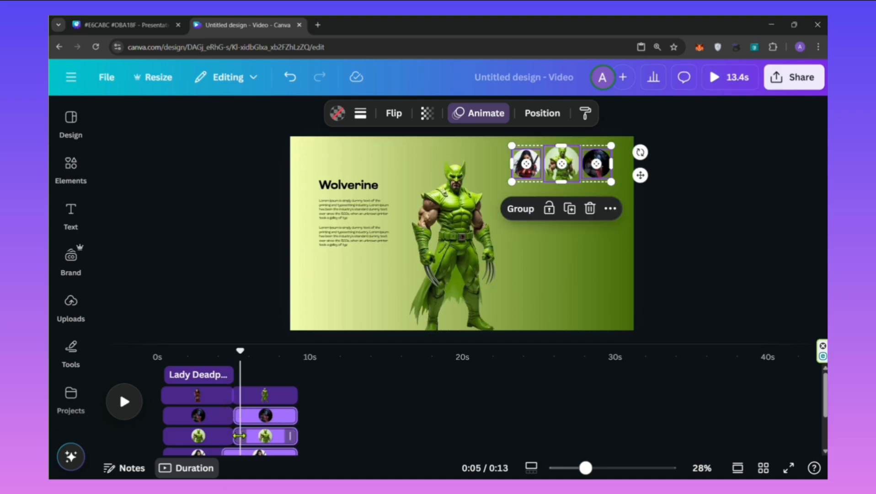
left_click(238, 436)
scroll(243, 428, "down", 2)
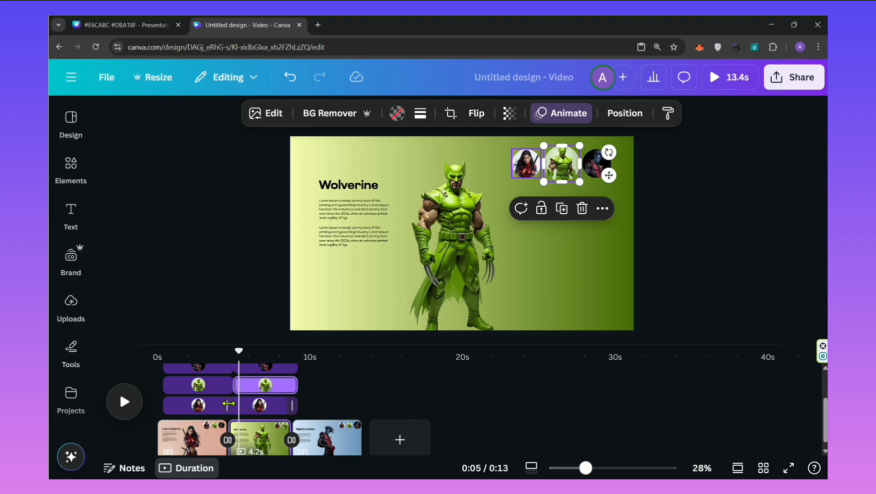
left_click_drag(229, 403, 235, 383)
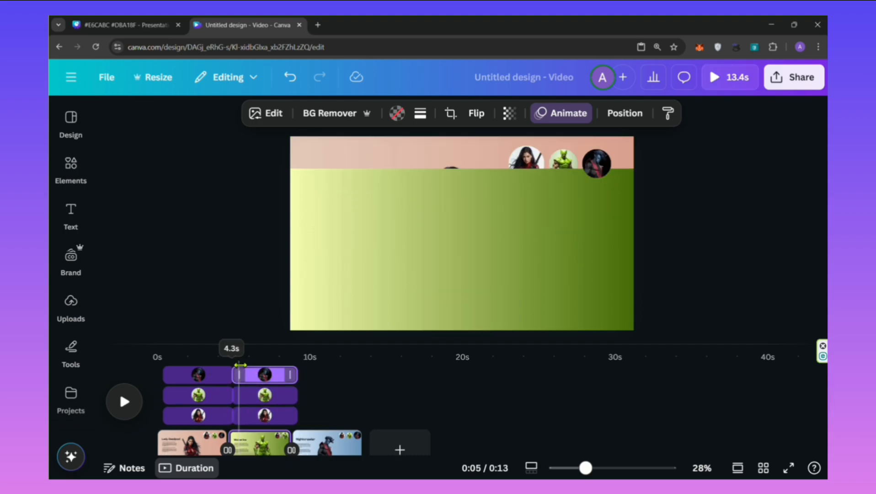
left_click(257, 380)
left_click_drag(240, 352, 289, 353)
- Apply a Baseline animation on enter to the Nightcrawler cutout, reduce its speed slightly, and close the animation settings
left_click(315, 442)
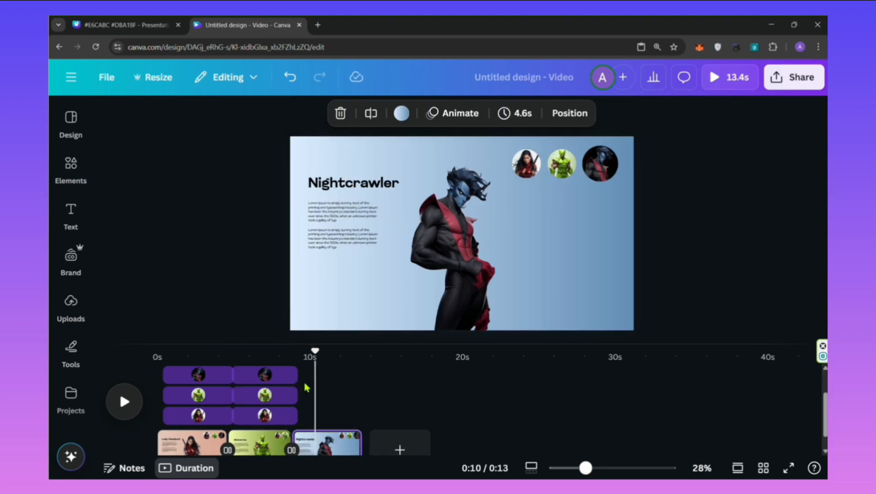
left_click(448, 280)
left_click(561, 113)
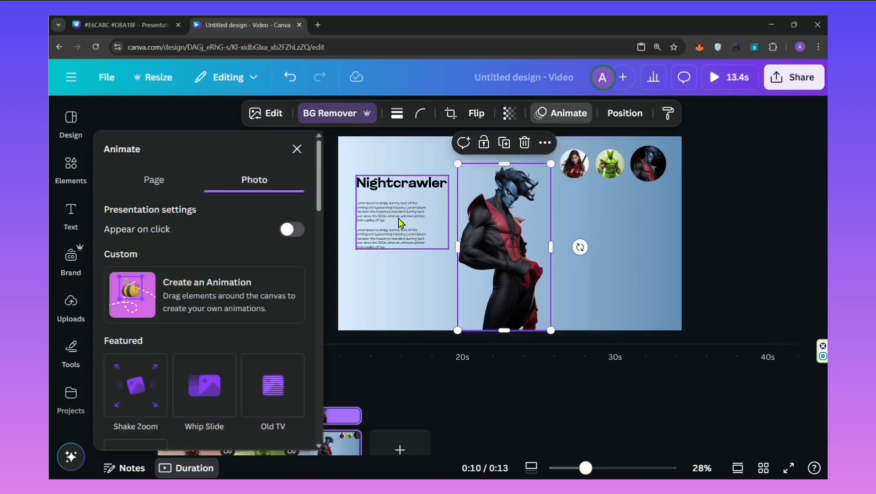
scroll(270, 330, "down", 10)
left_click(268, 392)
scroll(269, 393, "down", 2)
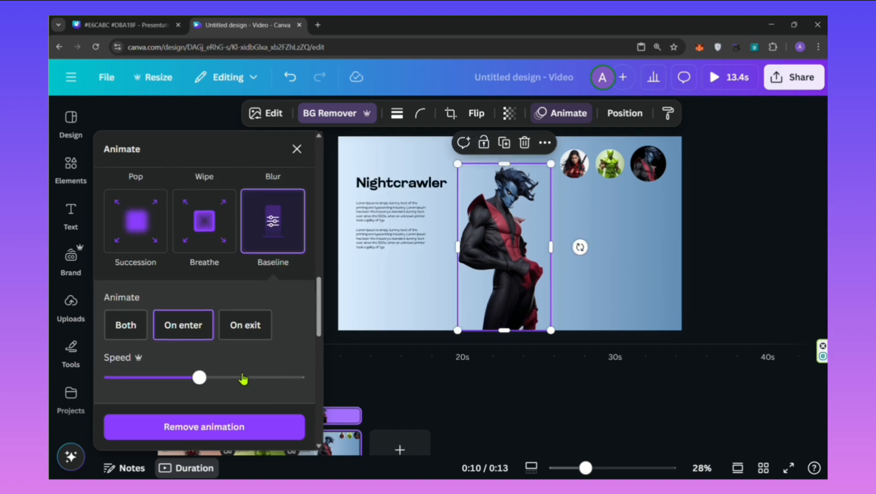
left_click_drag(196, 378, 172, 379)
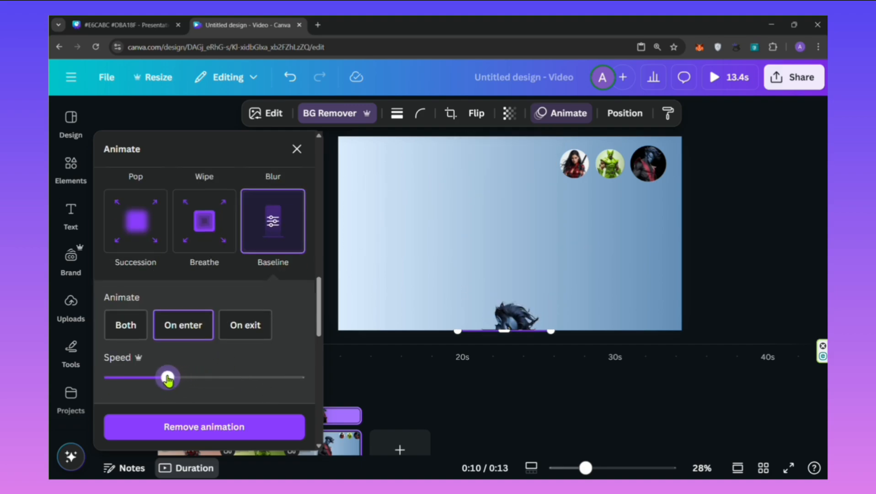
left_click(297, 148)
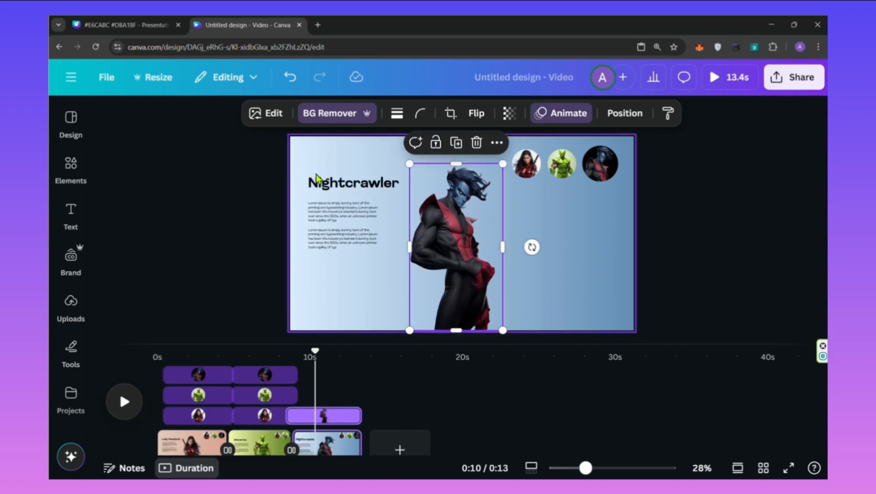
- Apply a rightward Pan on enter to the grouped "Nightcrawler" text and close the animation settings
left_click(382, 183)
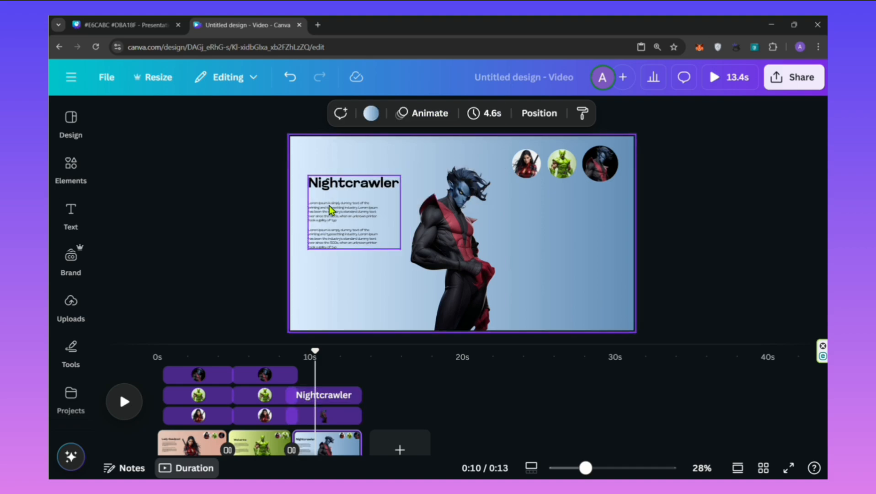
left_click(659, 113)
scroll(215, 250, "down", 3)
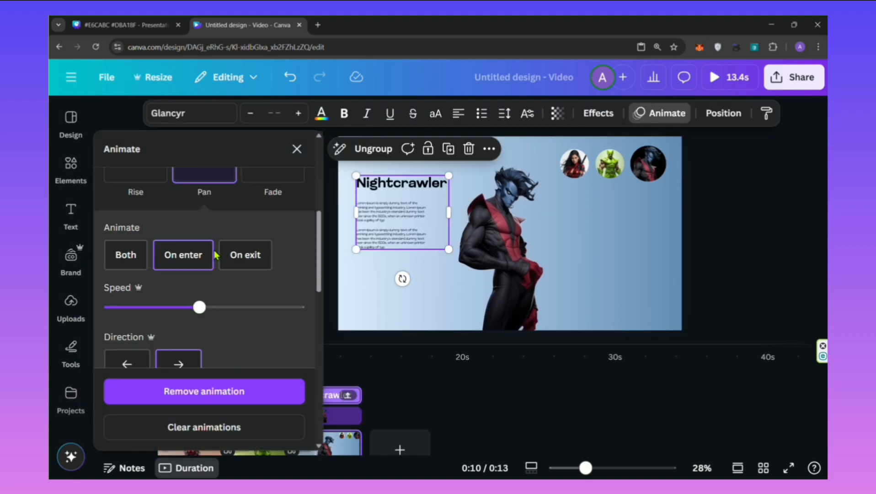
scroll(188, 320, "down", 2)
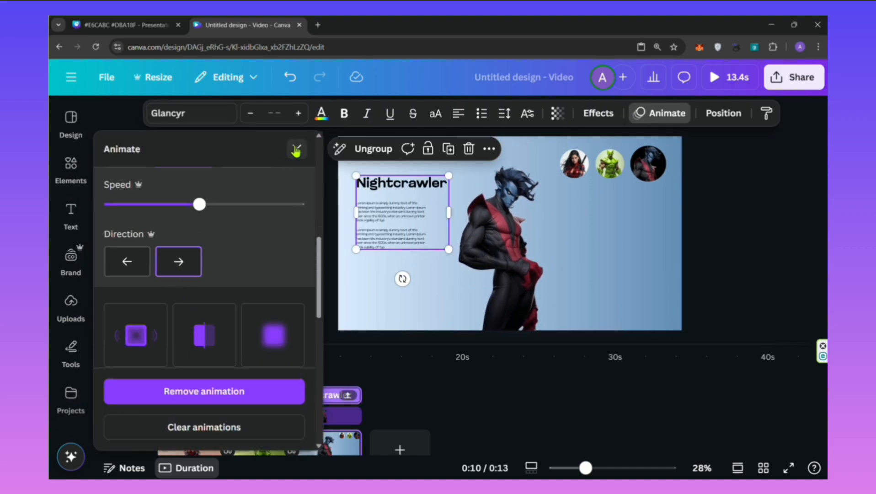
left_click(297, 149)
- Apply a downward Wipe on enter to the three thumbnails on the "Nightcrawler" page and close the animation settings
left_click(600, 163)
left_click(469, 113)
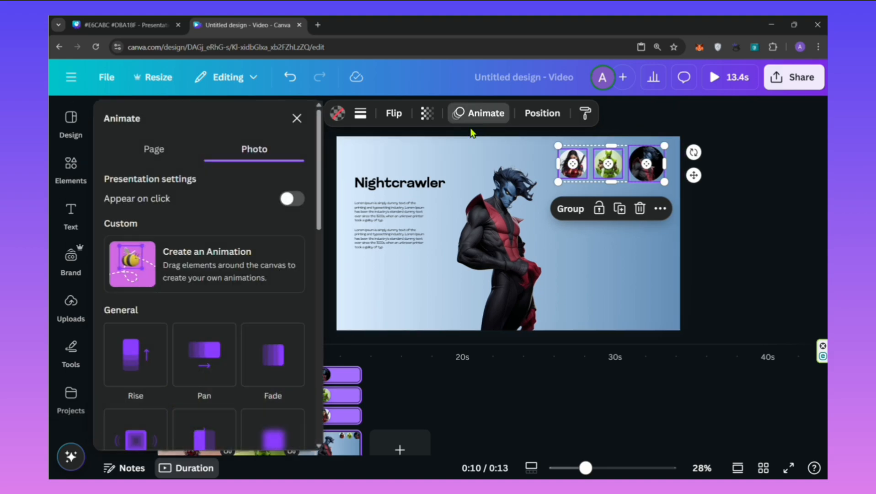
scroll(229, 256, "down", 6)
scroll(204, 272, "up", 6)
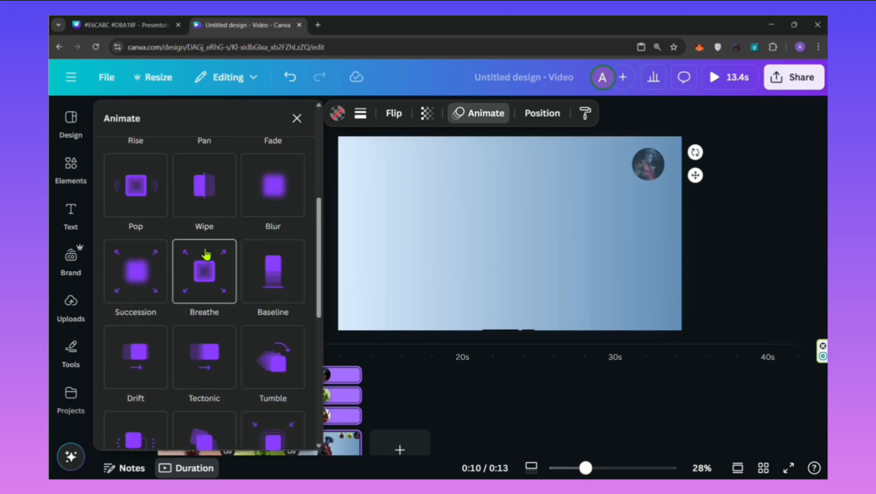
left_click(198, 248)
scroll(204, 270, "down", 2)
scroll(206, 284, "down", 1)
left_click(272, 283)
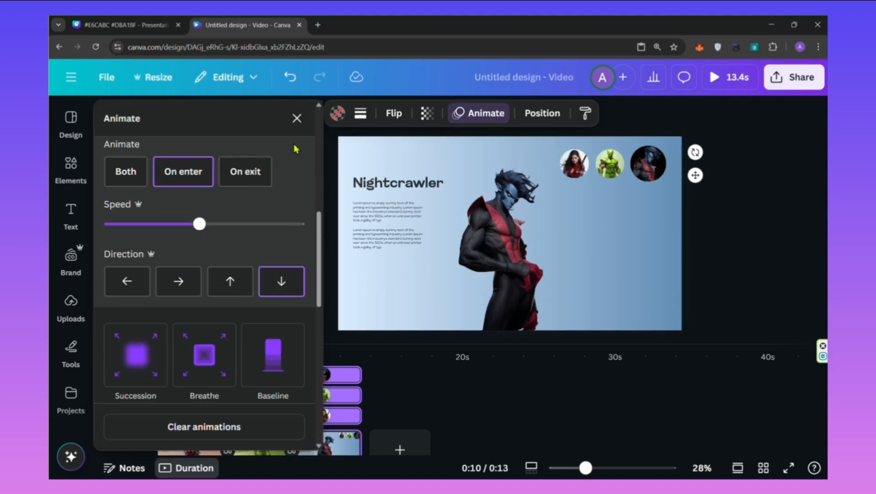
left_click(297, 118)
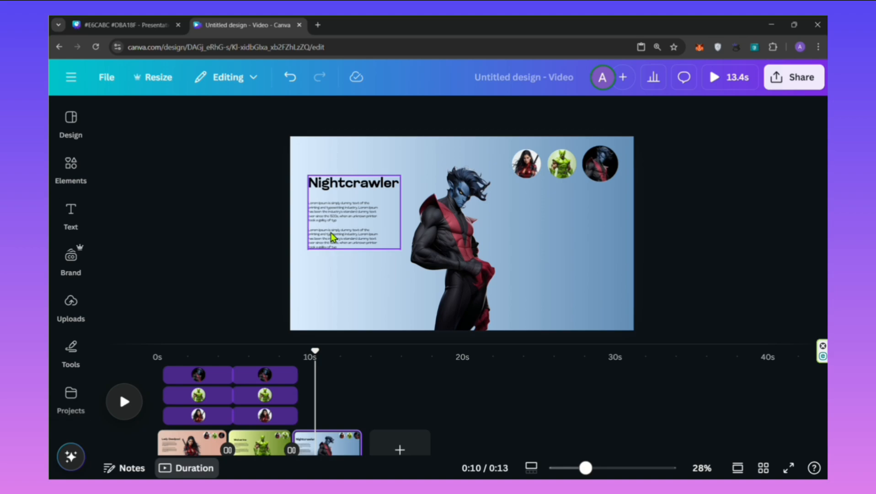
- Trim the start of the Nightcrawler cutout's timing slightly later and scrub back to the page's opening
left_click(448, 256)
left_click_drag(292, 413, 299, 413)
mouse_move(315, 351)
left_mouse_down()
mouse_move(288, 352)
mouse_move(302, 354)
left_mouse_up()
- Trim the start of the grouped "Nightcrawler" text to just after the cutout's start and scrub through its entrance
double_click(375, 209)
left_click(400, 172)
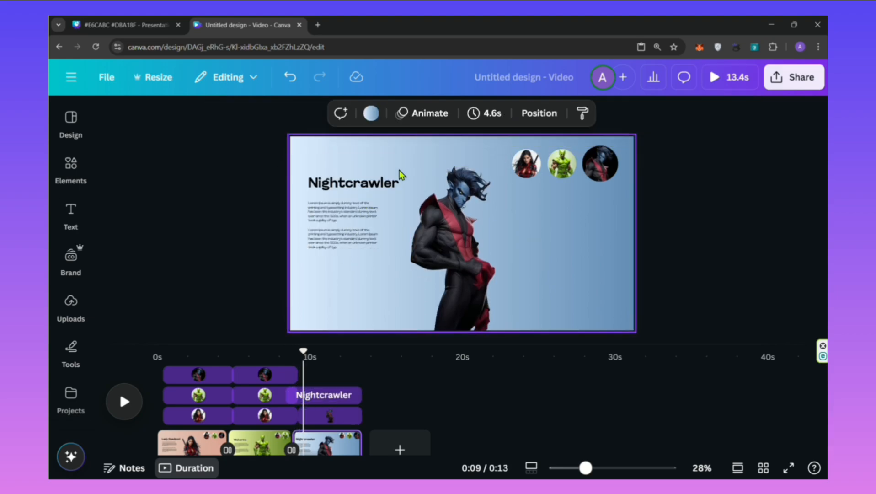
left_click(390, 182)
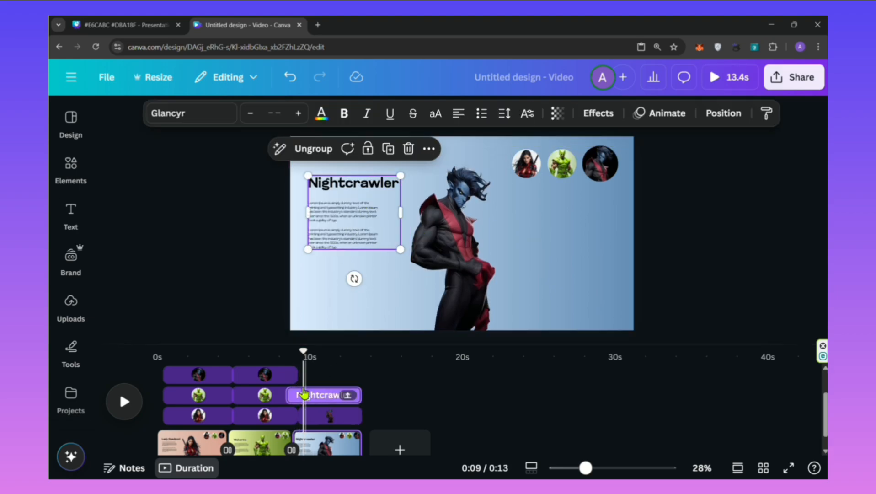
left_click_drag(288, 395, 311, 392)
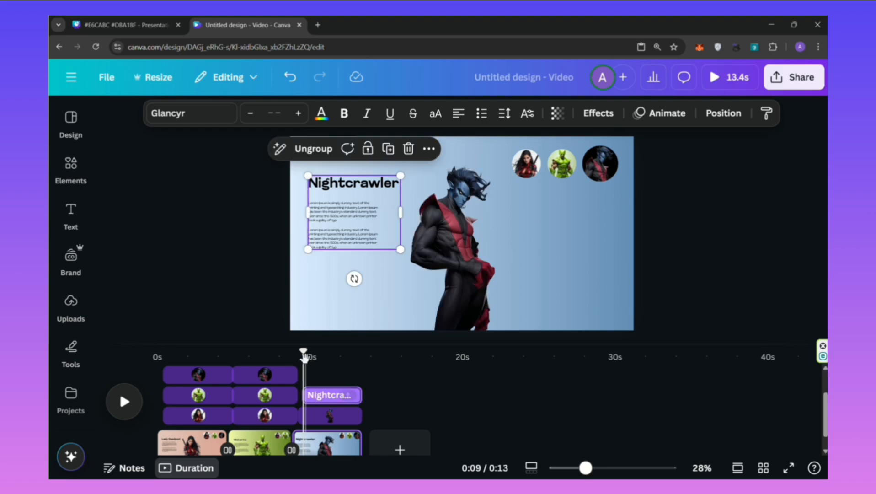
mouse_move(303, 353)
left_mouse_down()
mouse_move(296, 353)
mouse_move(307, 358)
left_mouse_up()
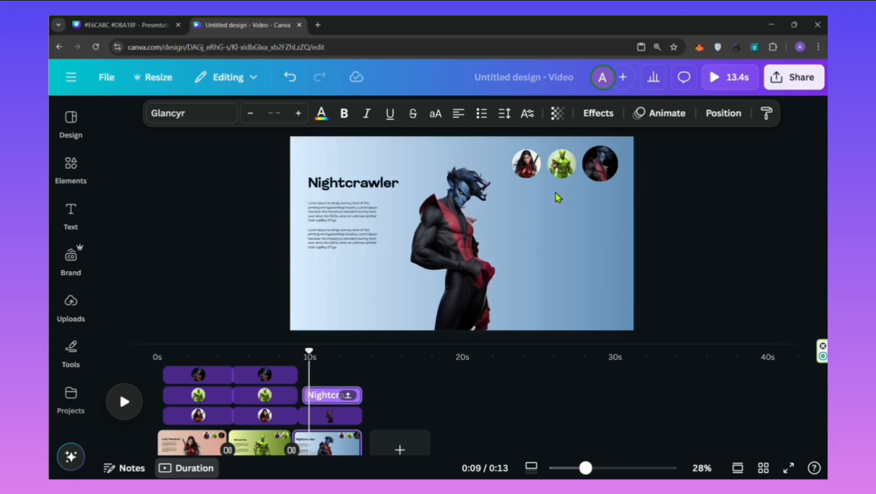
- Trim the starts of the three thumbnails on the "Nightcrawler" page slightly later and return the playhead to the video's beginning
left_click_drag(665, 142, 509, 210)
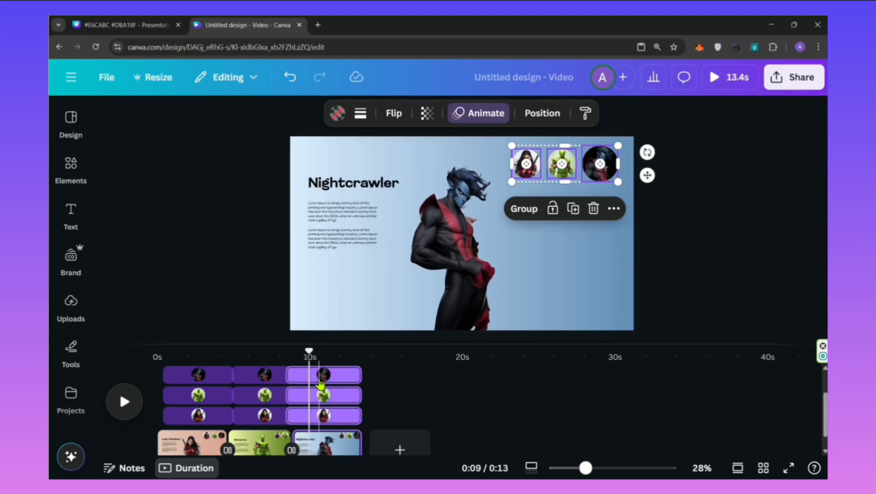
left_click_drag(292, 376, 302, 416)
left_click_drag(305, 352, 157, 348)
left_click(332, 416)
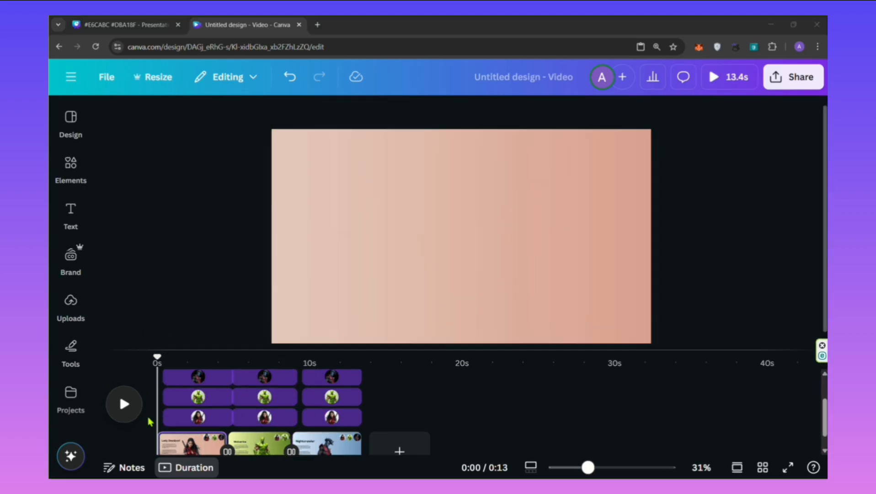
- Play the whole three-page video to review its transitions and entrances, and view it in full screen
left_click(126, 418)
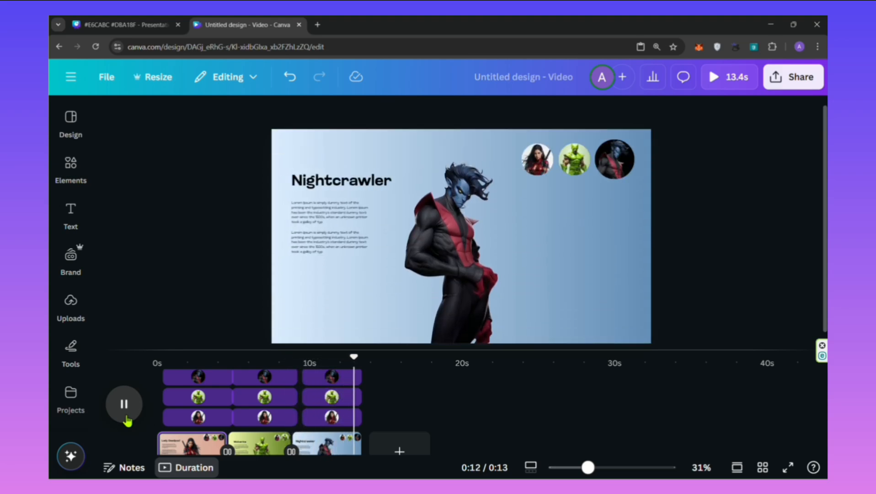
left_click(127, 418)
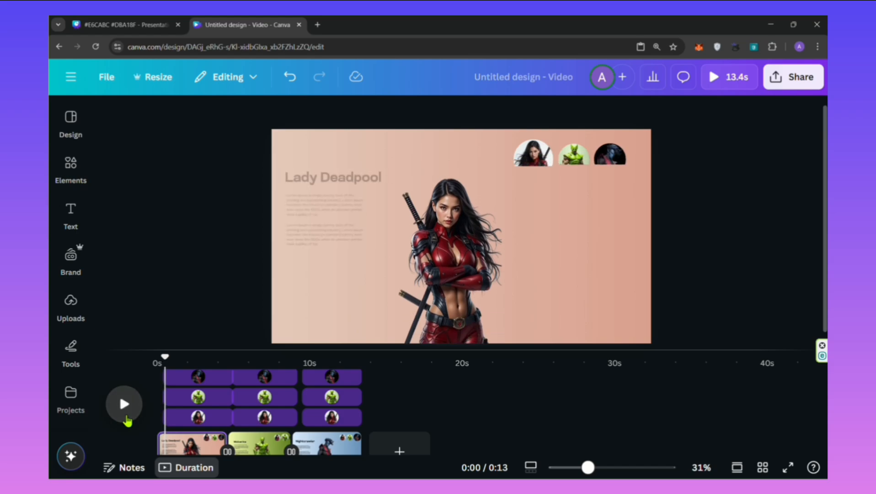
left_click(127, 419)
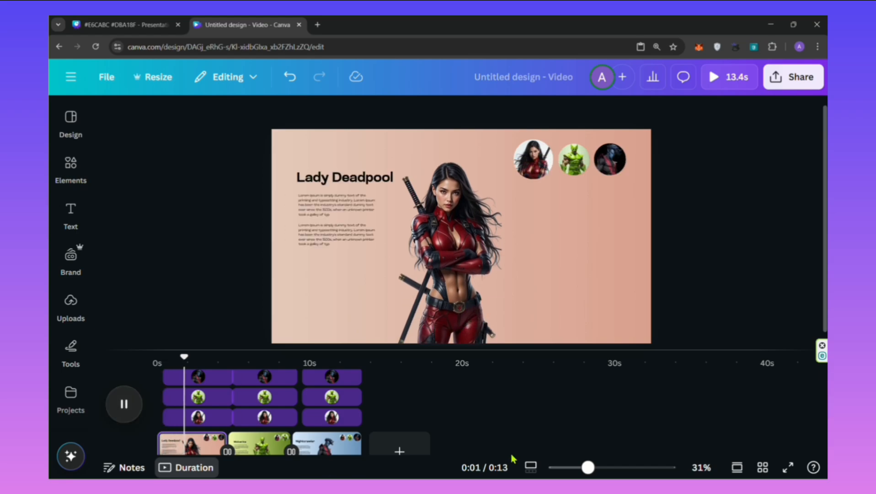
left_click(787, 467)
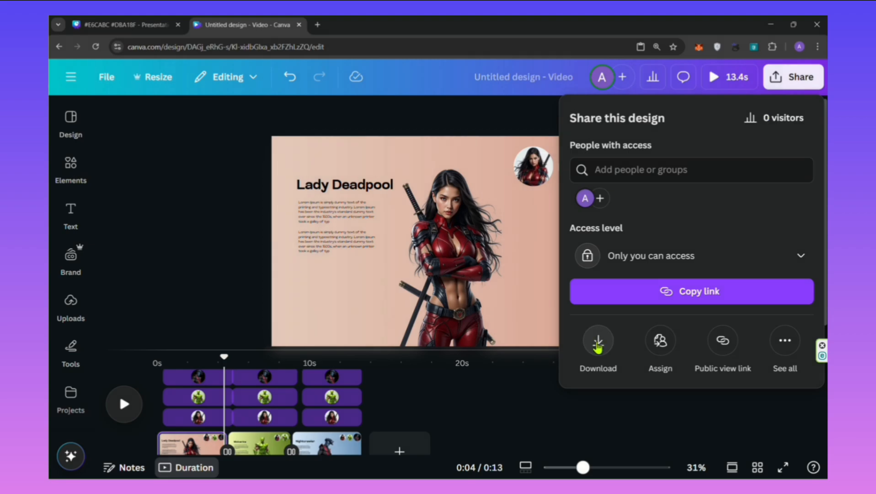
- Review the download settings and available file types for the design, keep MP4 Video, and close the settings without downloading
left_click(597, 343)
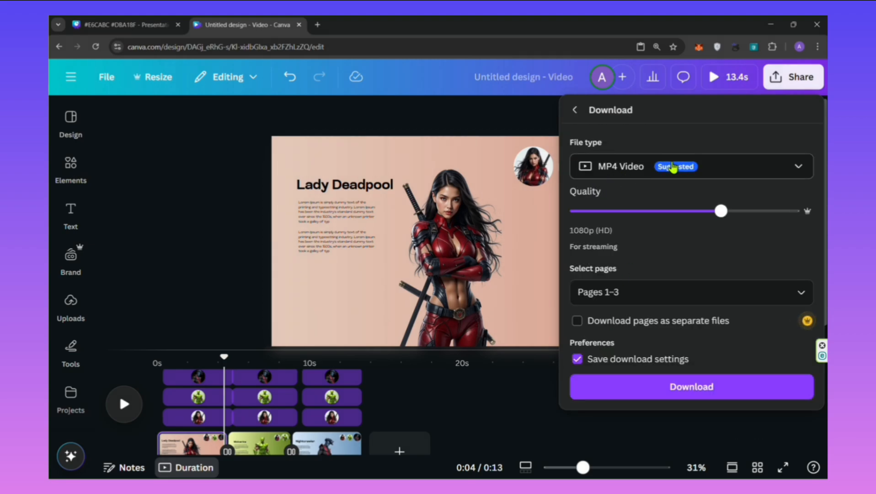
left_click(800, 169)
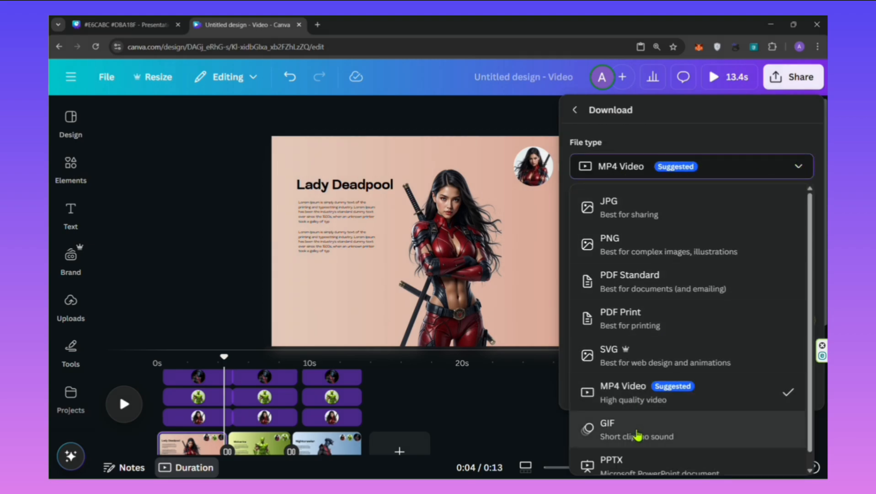
left_click(797, 173)
left_click(798, 174)
left_click(798, 174)
left_click(517, 112)
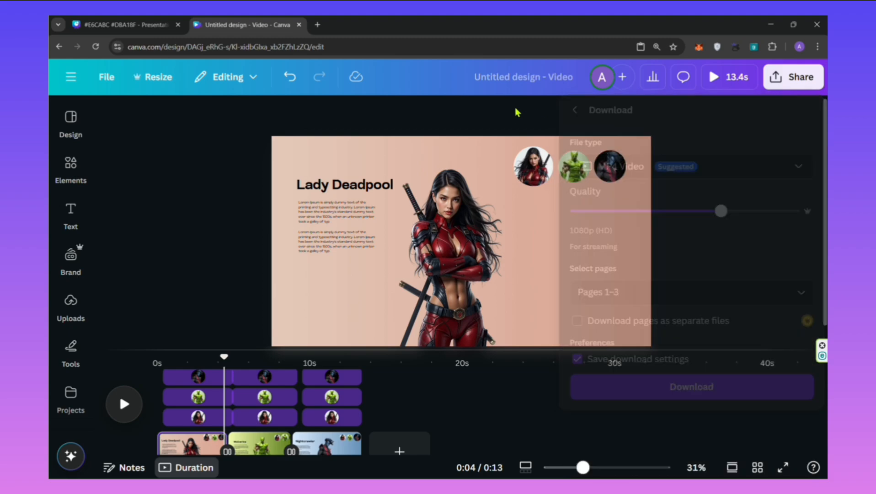